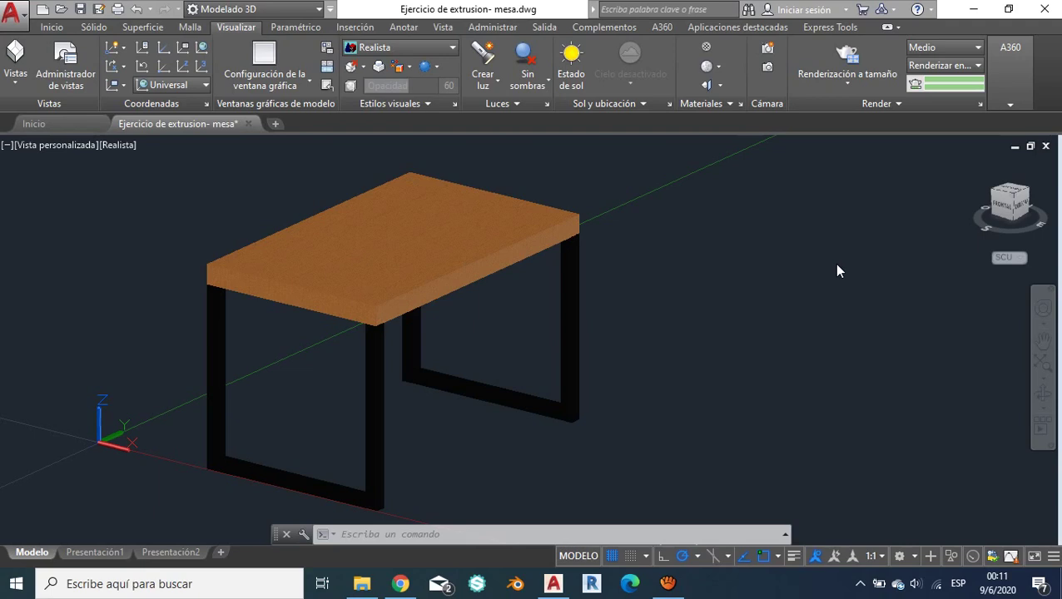
Zoom out and pan so the table sits small and centred, ending on the Visualizar tab.
scroll(759, 273, "up", 5)
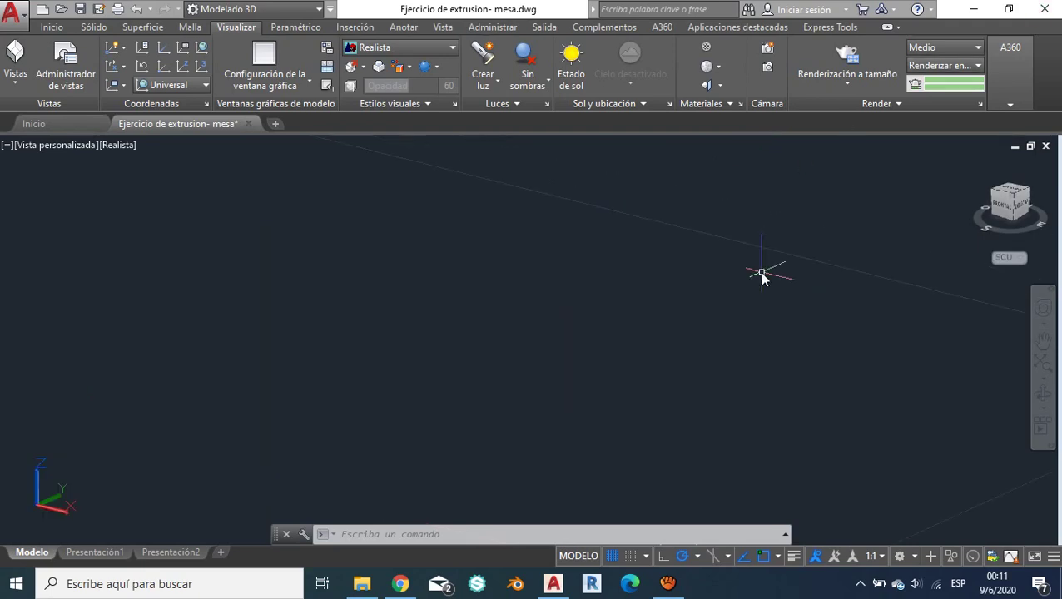
scroll(761, 273, "down", 5)
scroll(683, 274, "up", 3)
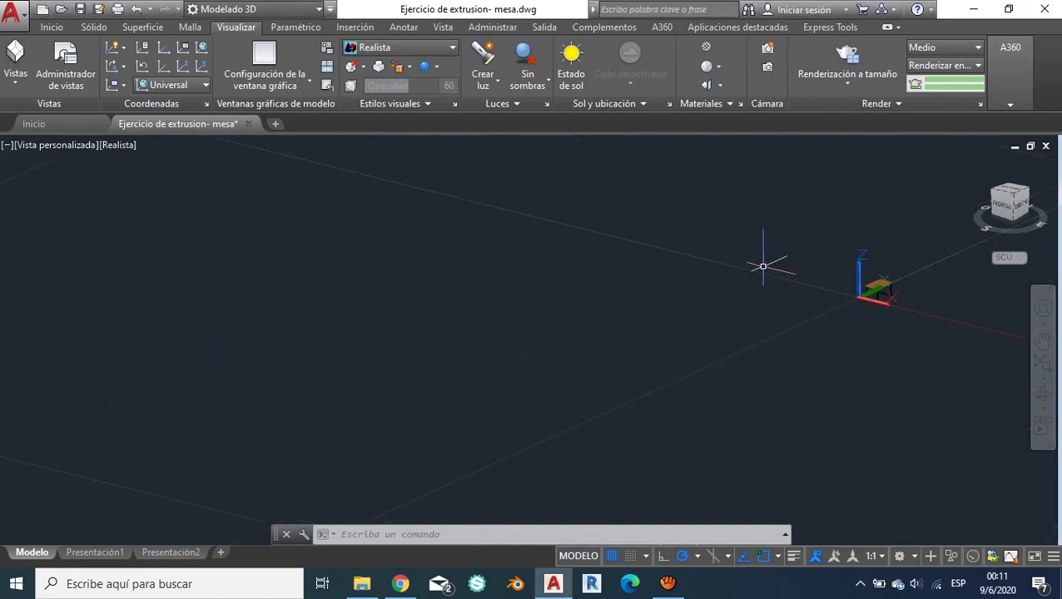
scroll(754, 262, "down", 2)
scroll(679, 283, "up", 3)
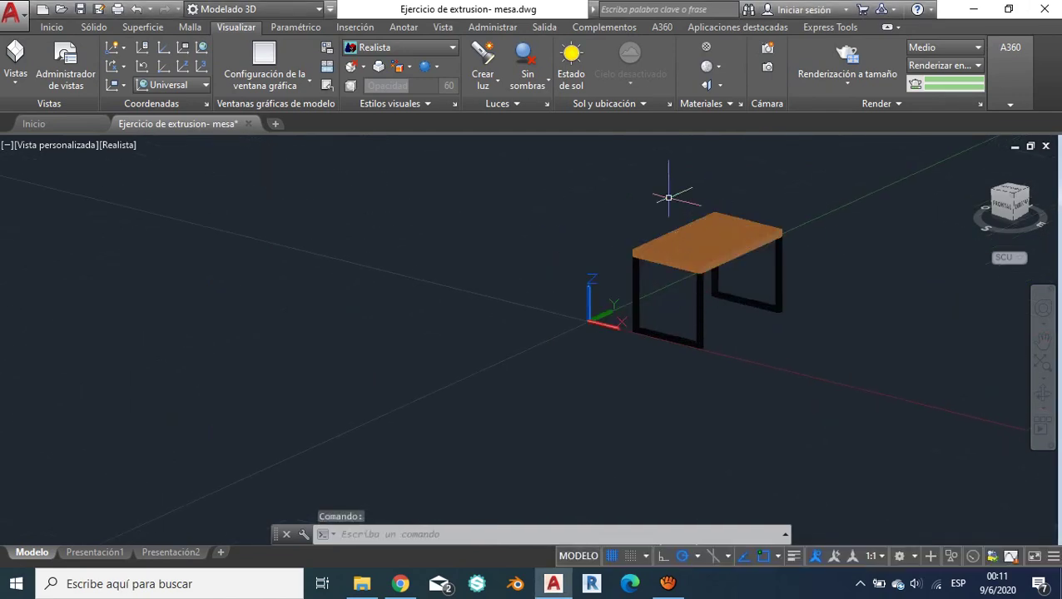
middle_click_drag(676, 196, 498, 244)
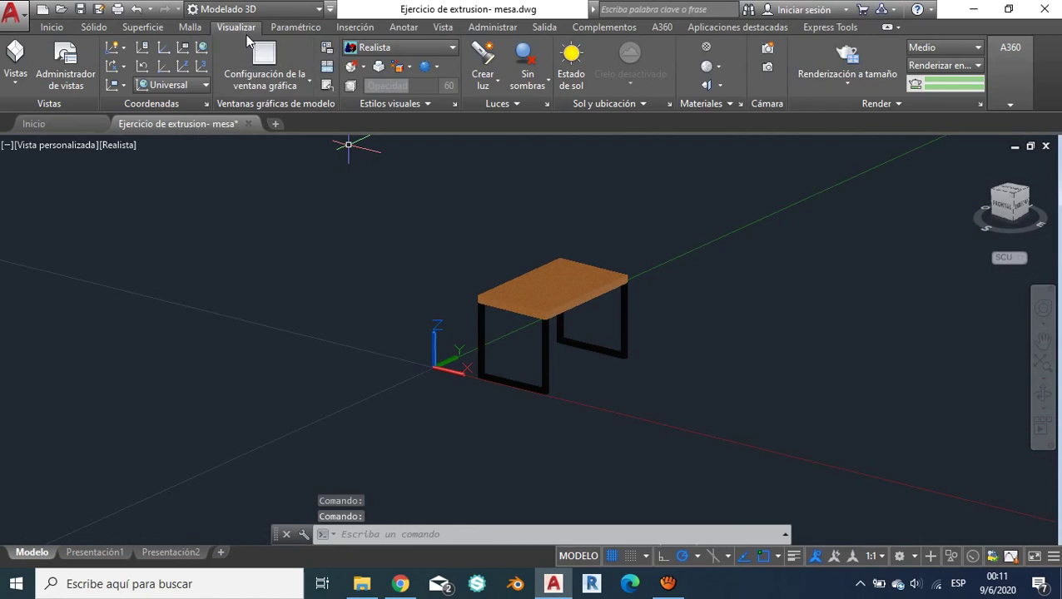
left_click(69, 28)
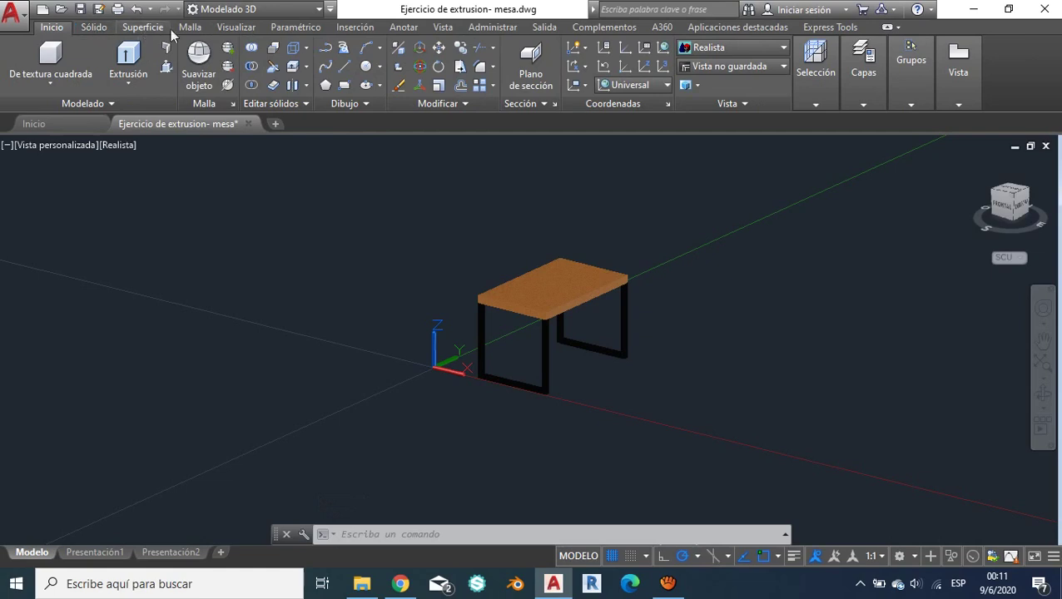
left_click(235, 32)
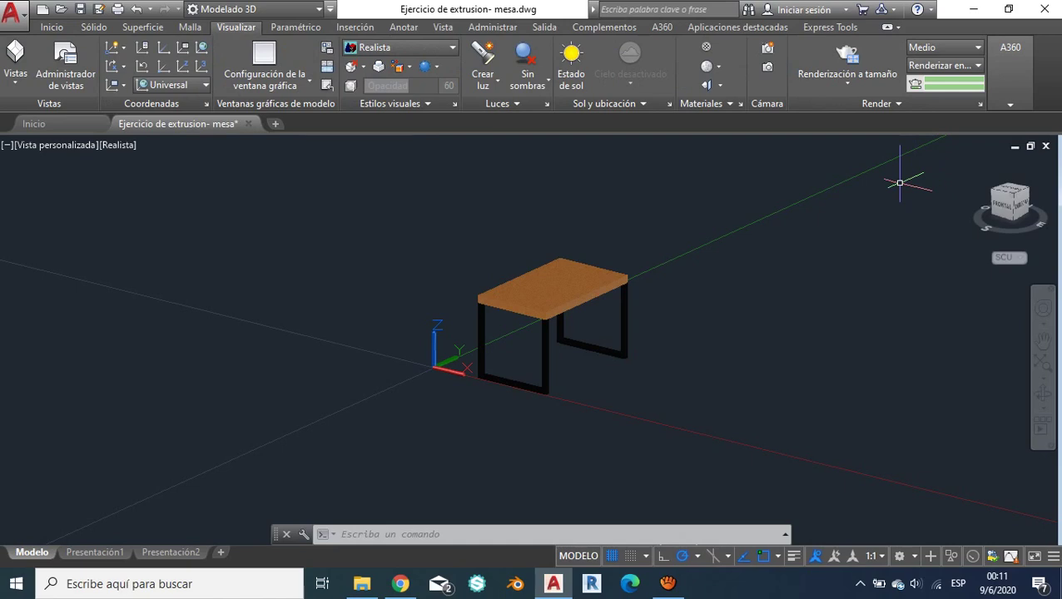
Place a new camera in front of the table, targeting the tabletop's front corner.
left_click(774, 53)
scroll(758, 379, "up", 3)
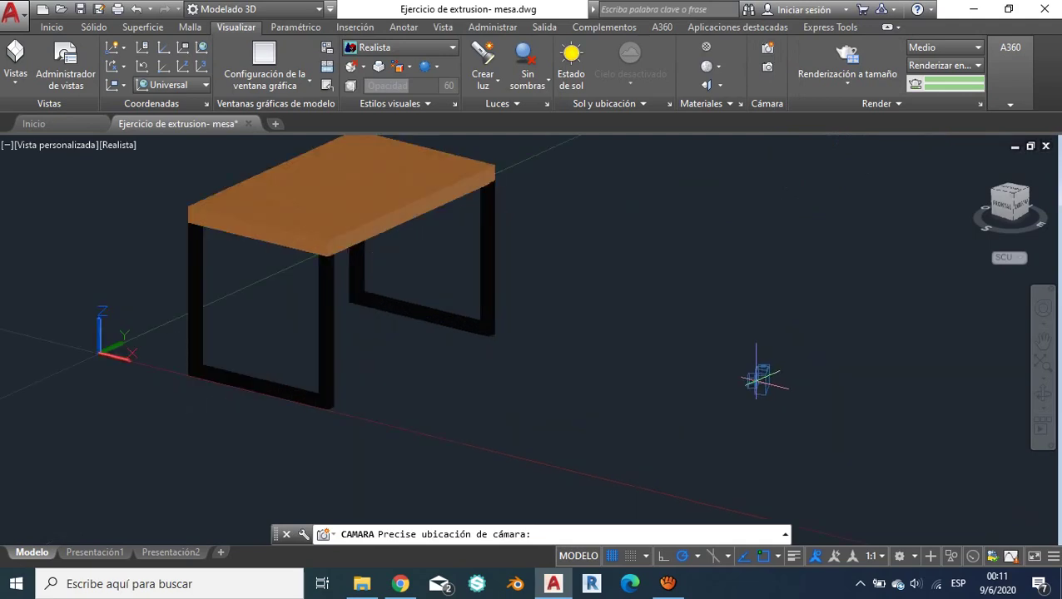
scroll(720, 374, "up", 2)
scroll(674, 373, "down", 8)
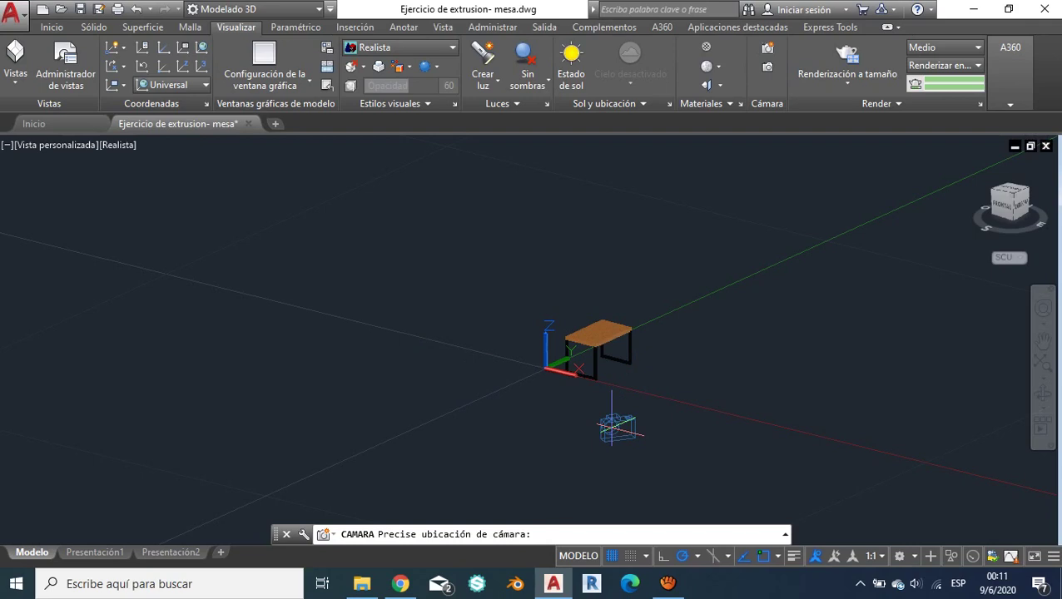
left_click(613, 427)
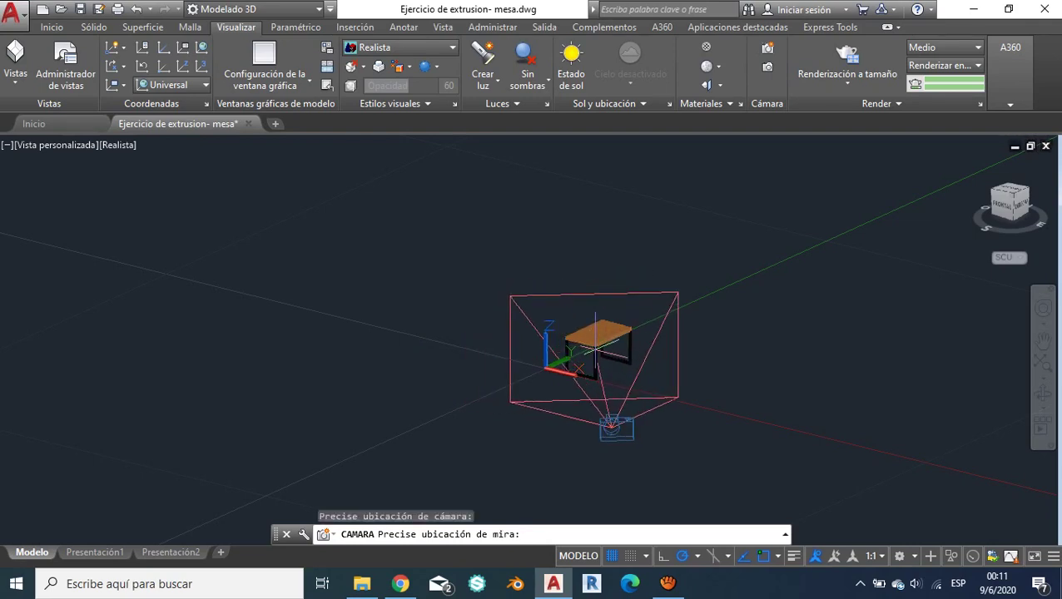
scroll(602, 346, "up", 1)
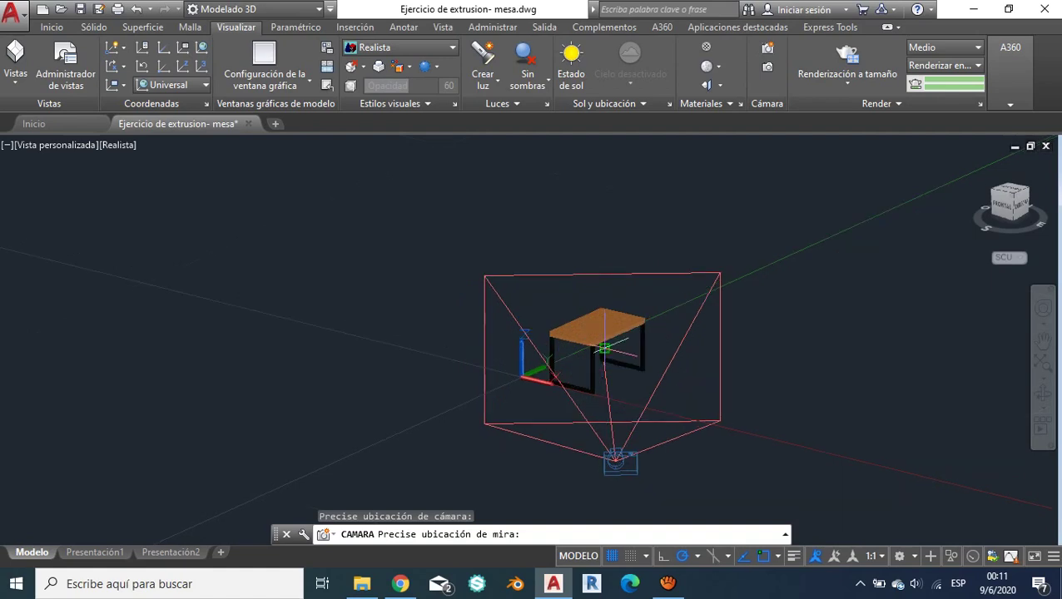
scroll(603, 347, "up", 4)
scroll(602, 347, "up", 2)
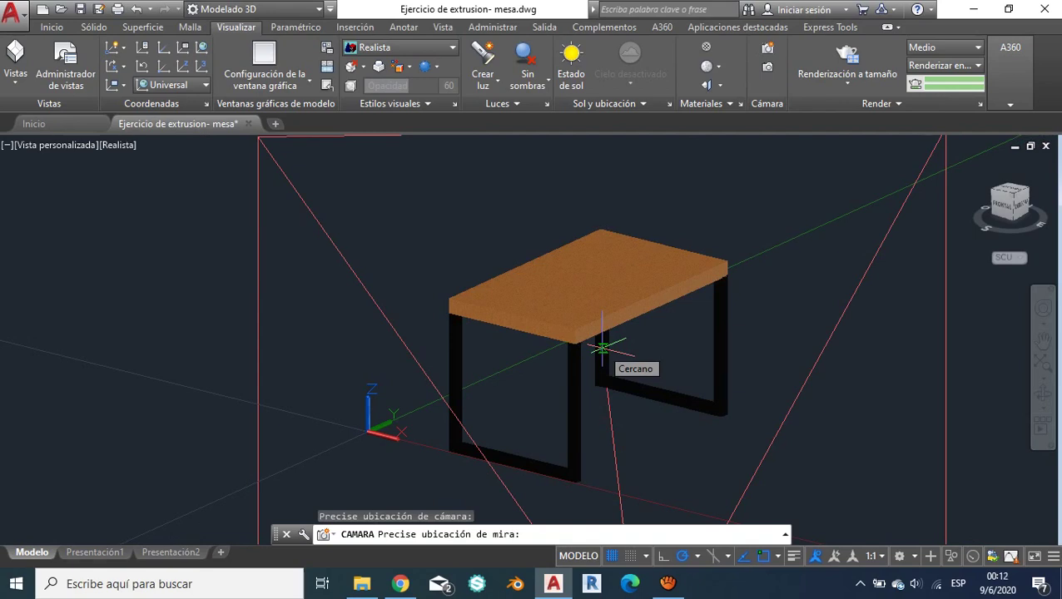
scroll(596, 348, "up", 3)
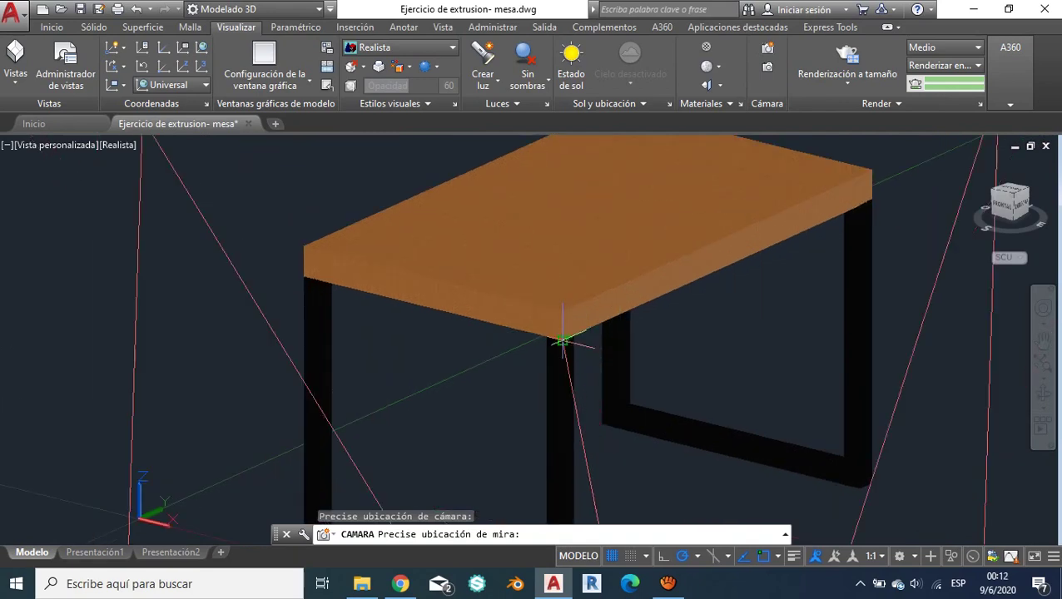
left_click(563, 341)
Accept the default camera options to finish the camera aimed at the table.
scroll(563, 342, "down", 2)
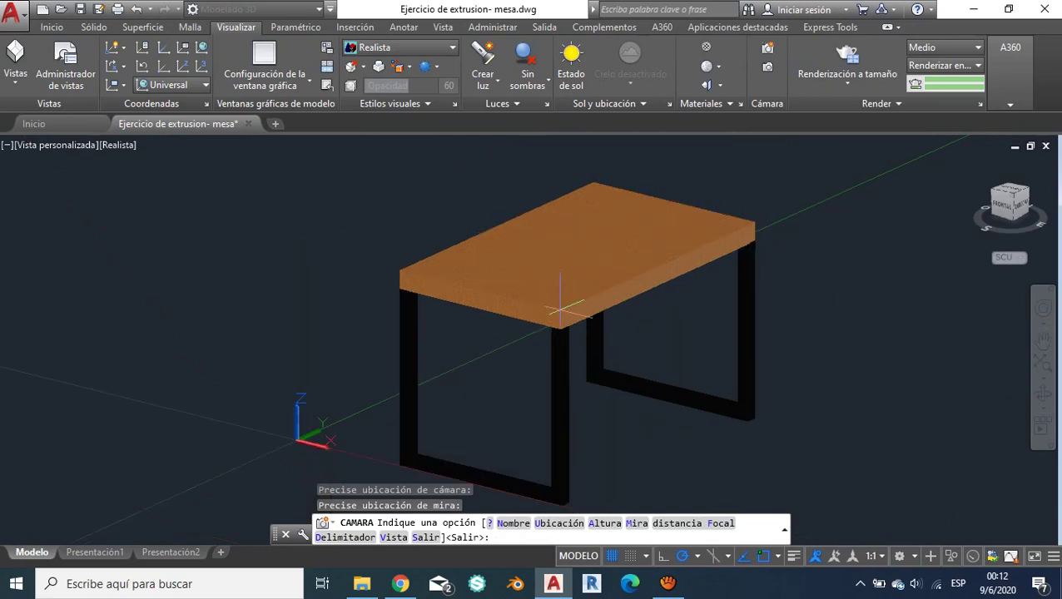
scroll(558, 350, "down", 4)
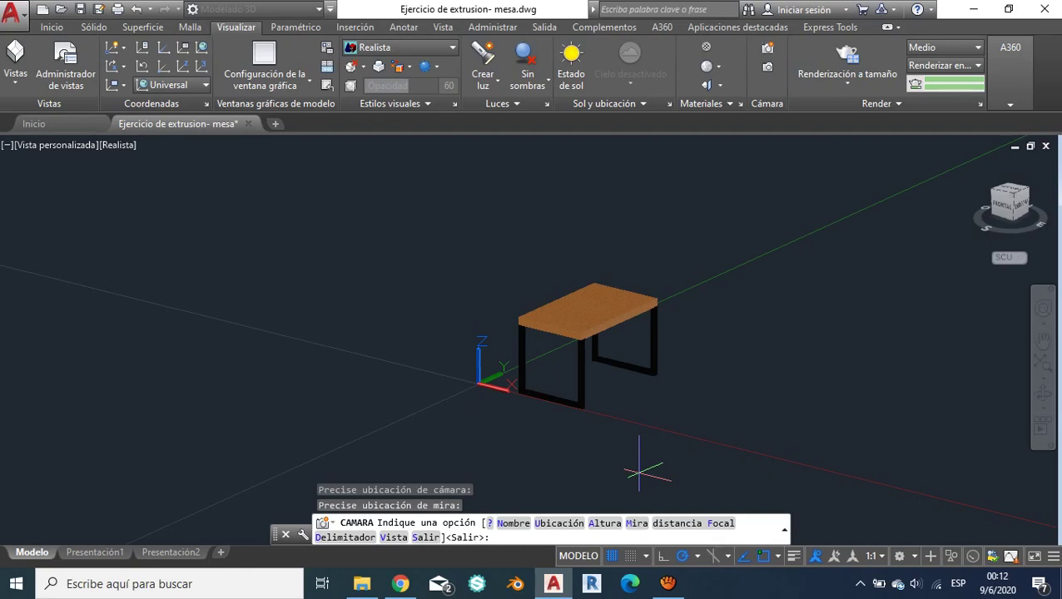
key("Return")
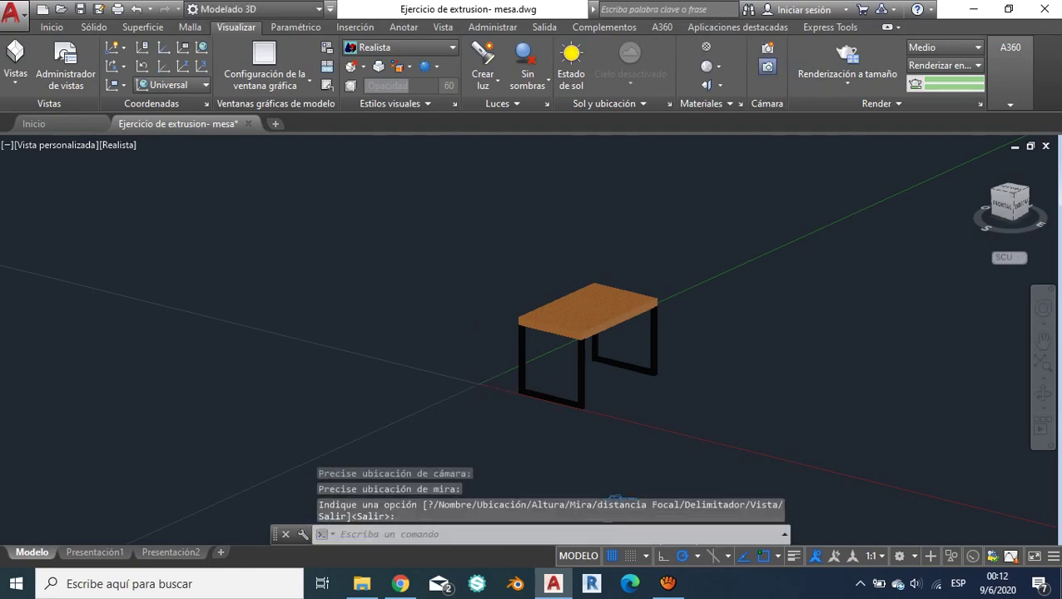
key("Return")
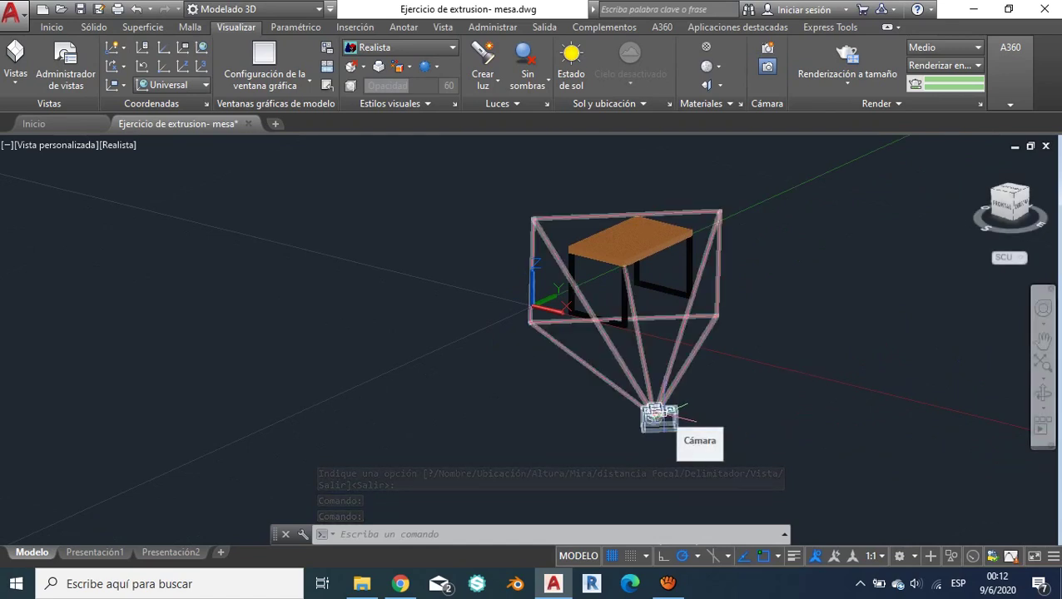
Preview the camera's view in Realista style and start moving the camera position.
left_click(659, 413)
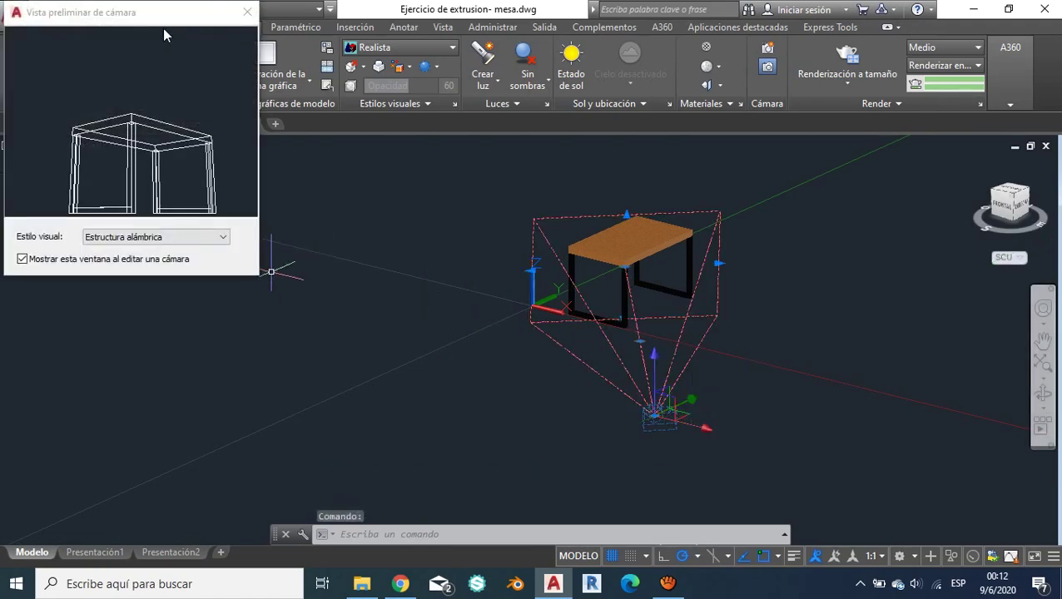
left_click_drag(142, 20, 161, 61)
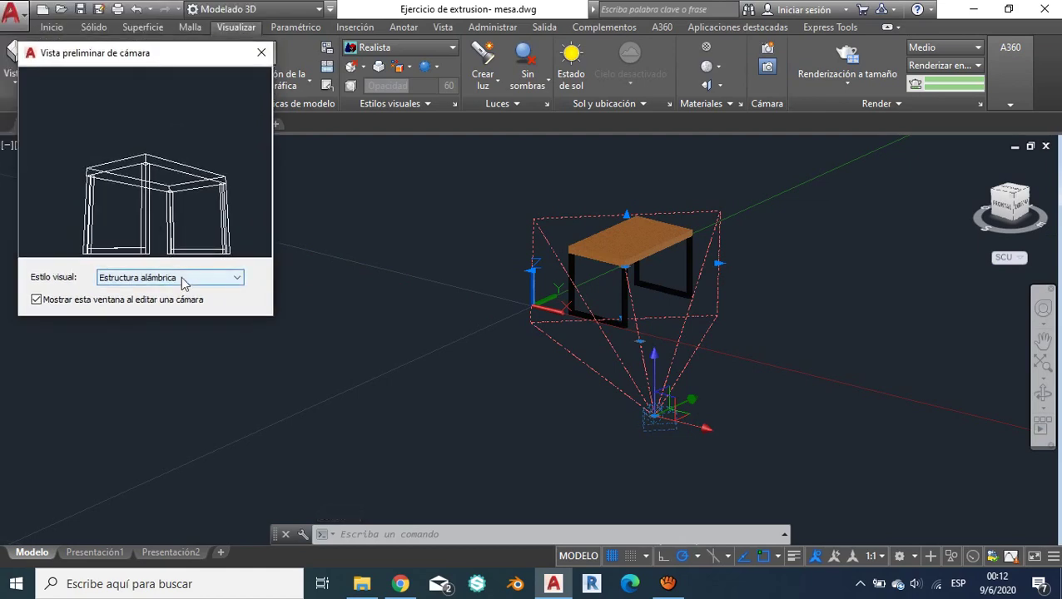
left_click(183, 283)
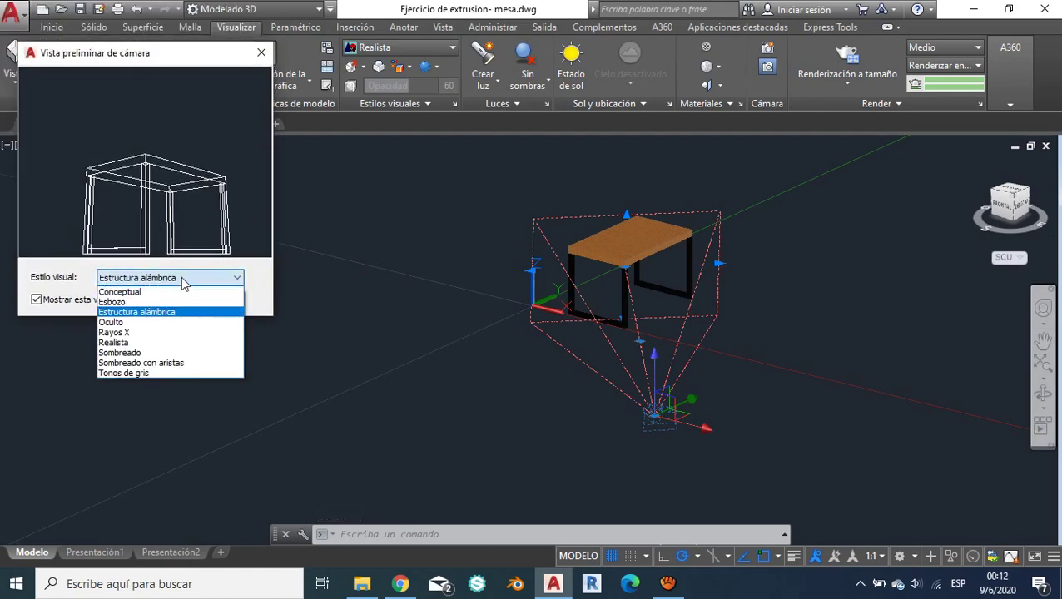
left_click(158, 345)
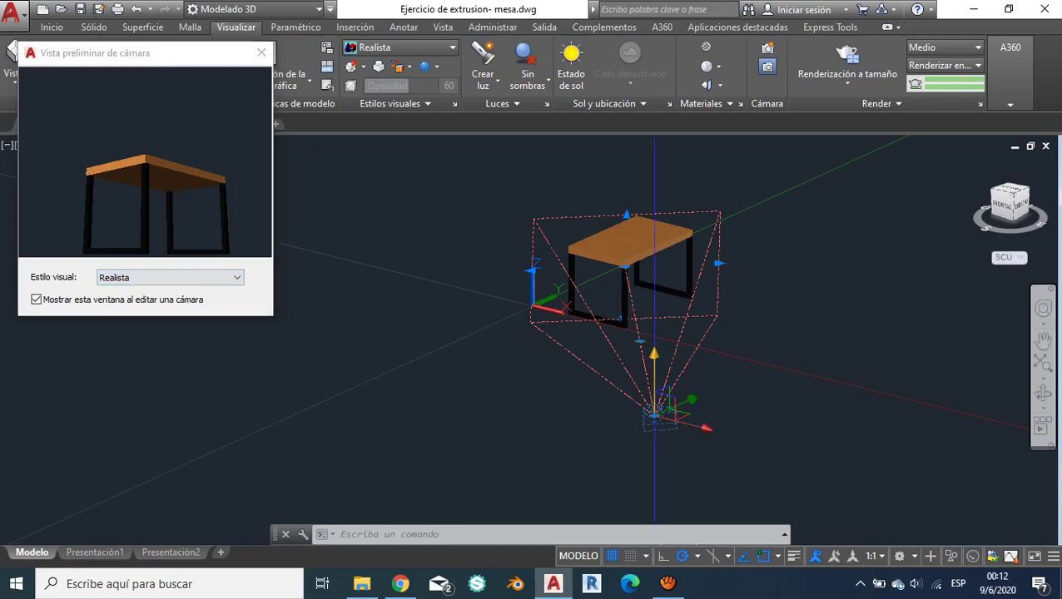
left_click(654, 409)
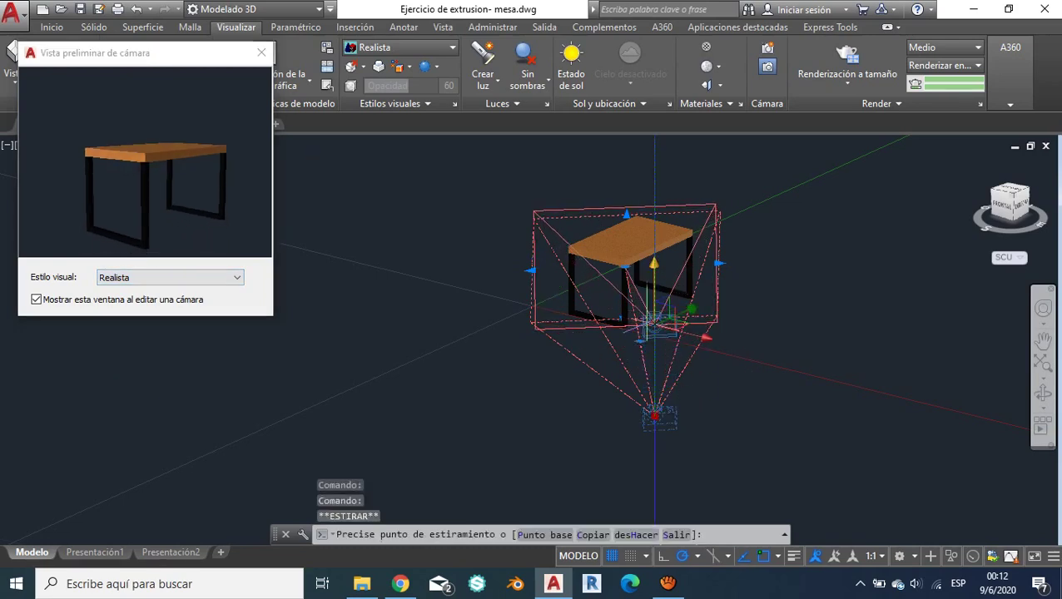
Move the camera up to a higher position above the table.
left_click(691, 323)
left_click(710, 327)
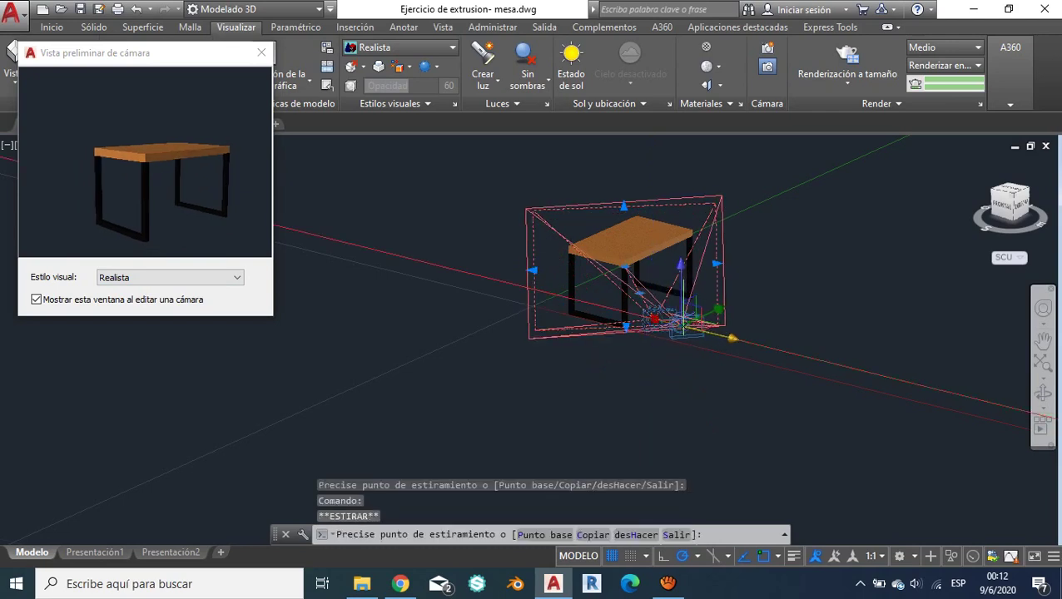
left_click(650, 315)
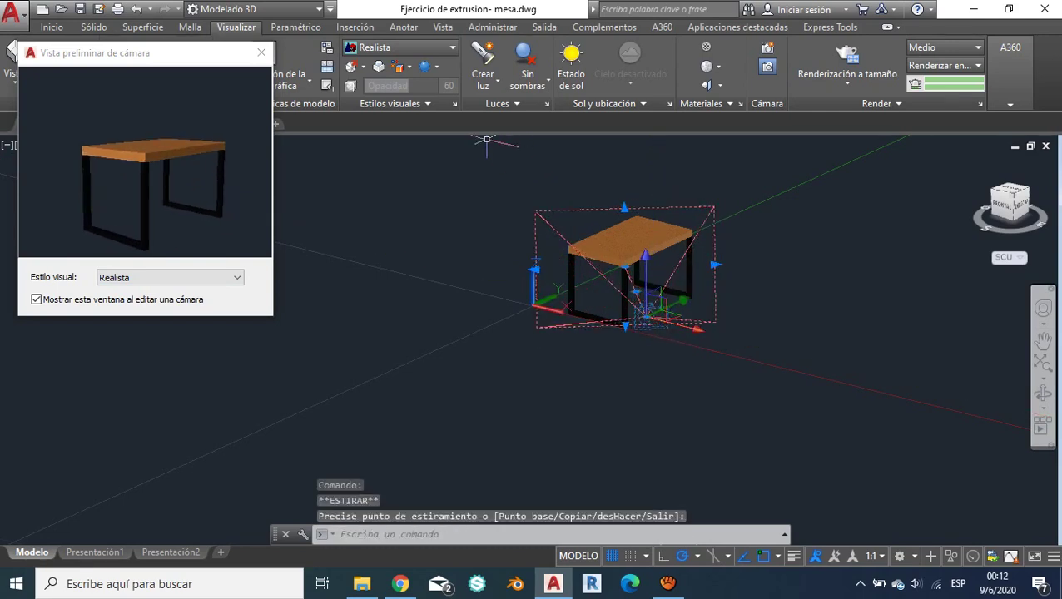
scroll(711, 314, "up", 3)
middle_click_drag(645, 279, 689, 367)
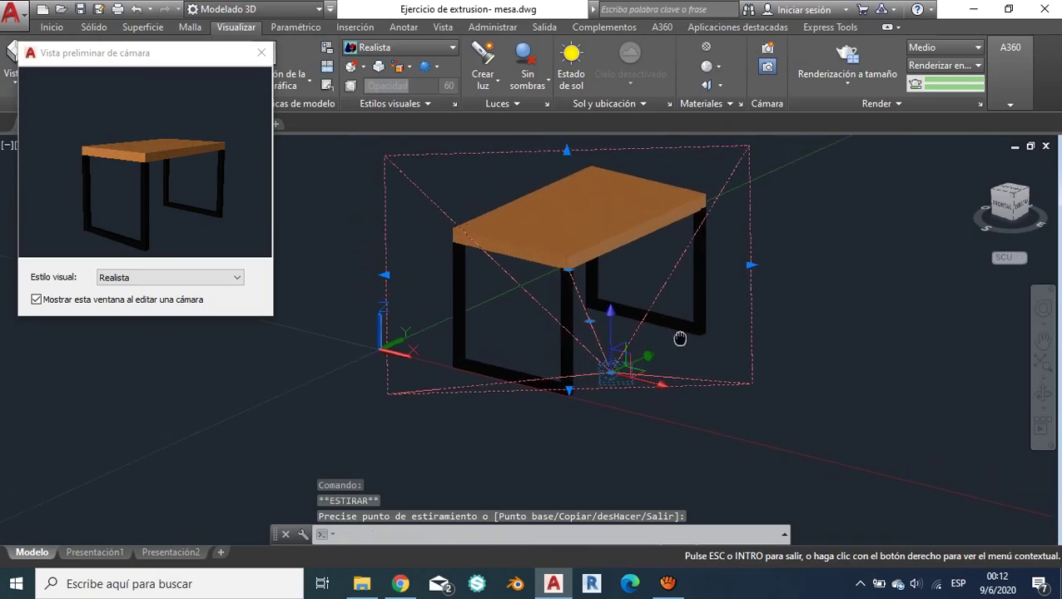
key("Escape")
scroll(582, 304, "up", 2)
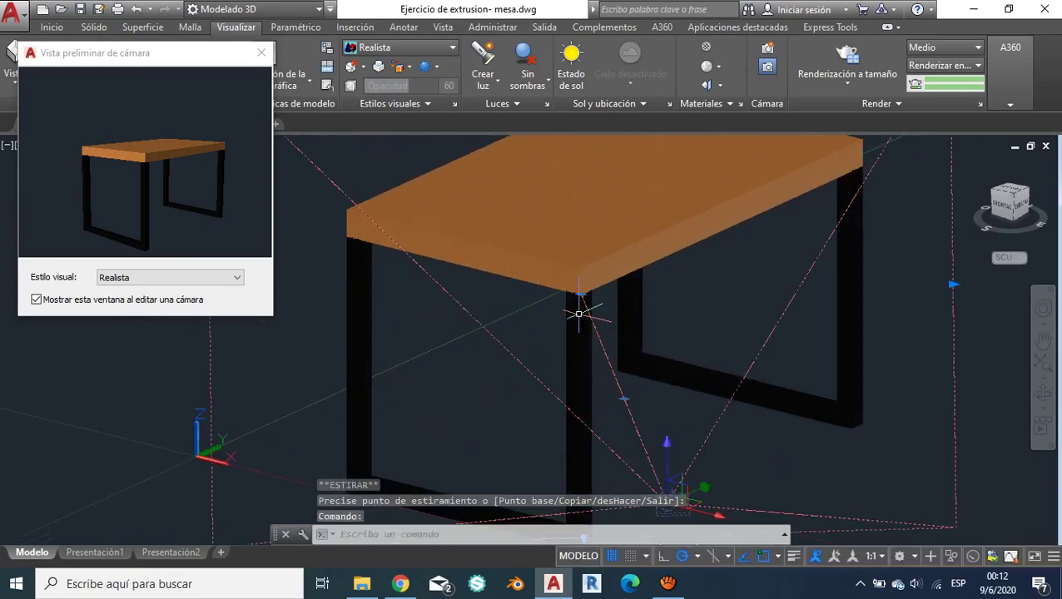
scroll(593, 287, "up", 2)
scroll(766, 366, "down", 1)
scroll(750, 417, "down", 4)
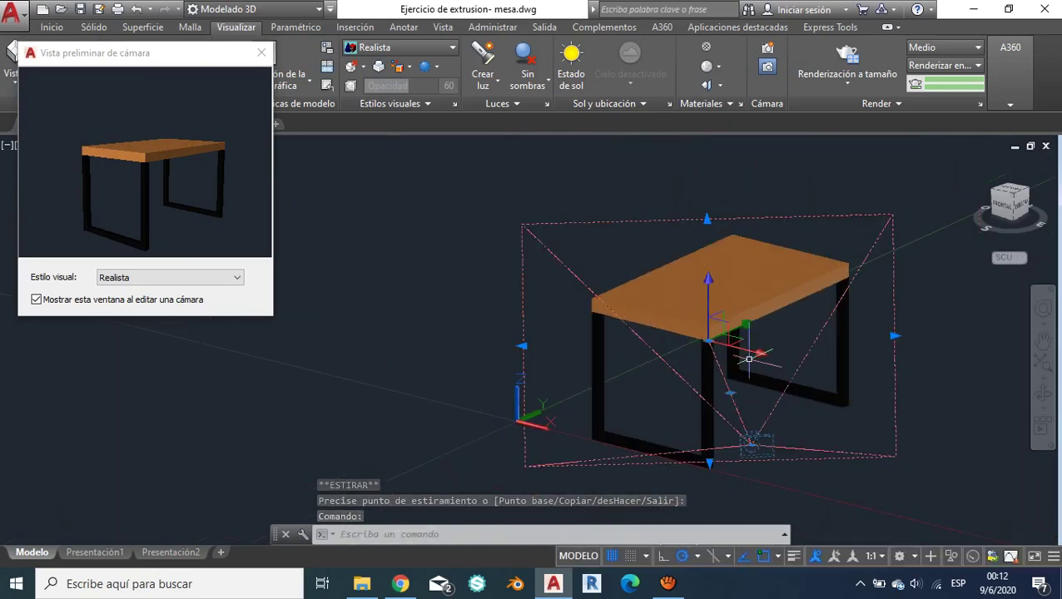
Re-aim the camera target on the table and raise the frustum's upper edge, leaving FOV unchanged.
left_click(691, 333)
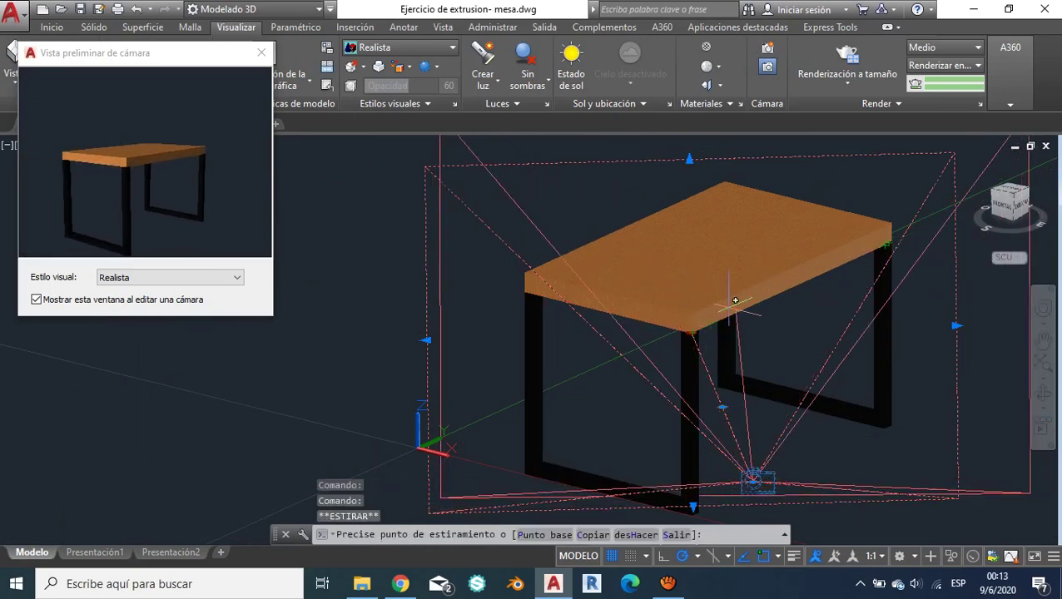
left_click(691, 333)
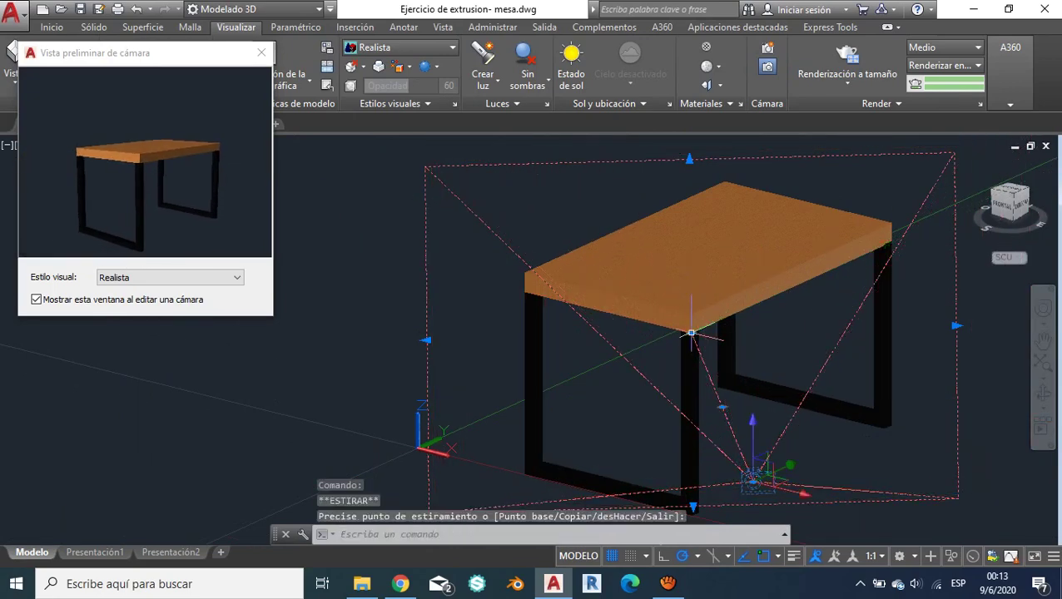
left_click(689, 158)
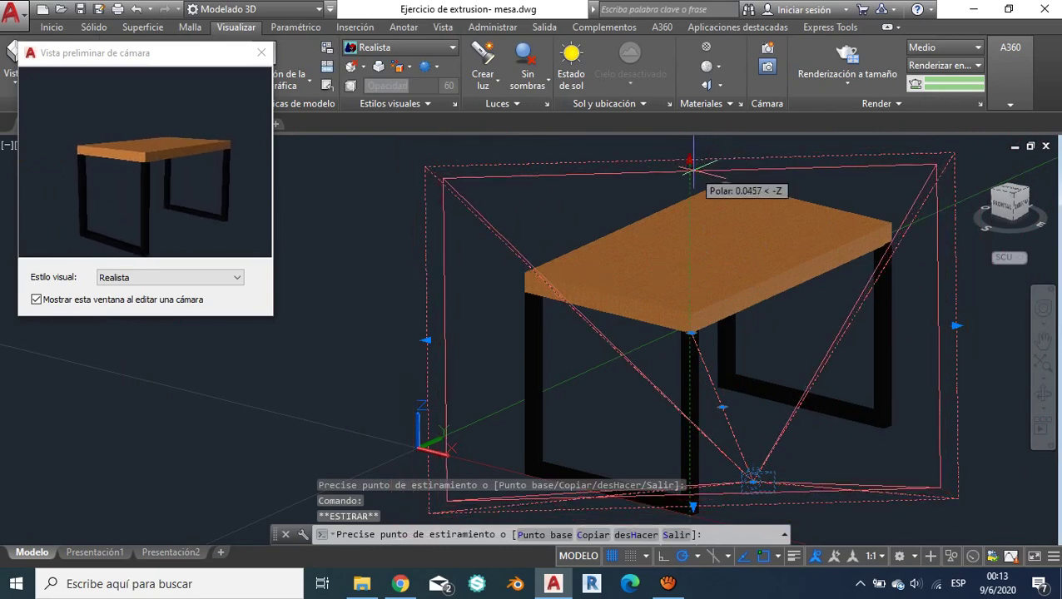
left_click(690, 168)
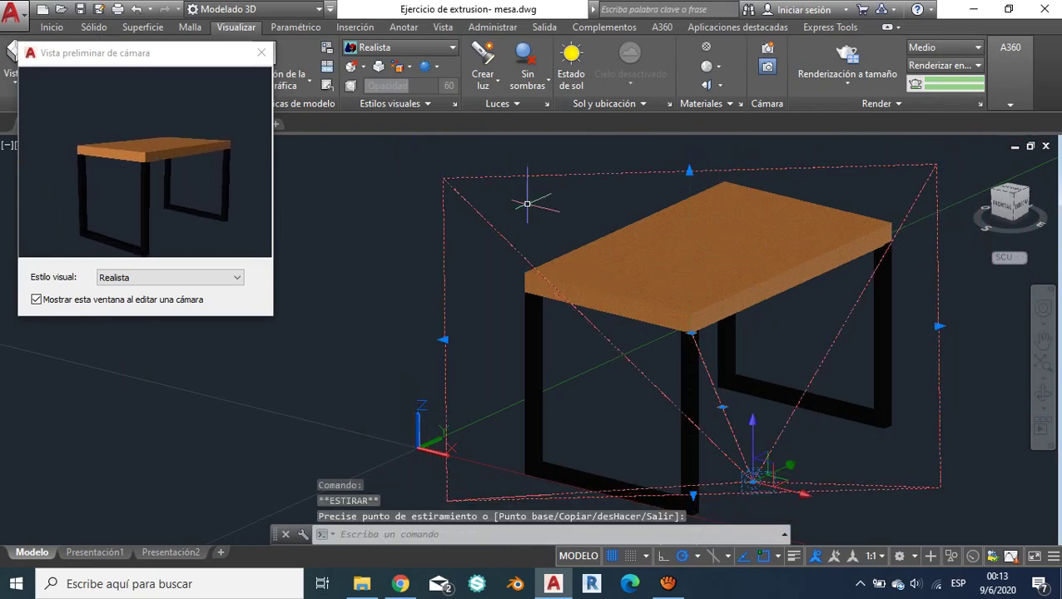
left_click(444, 340)
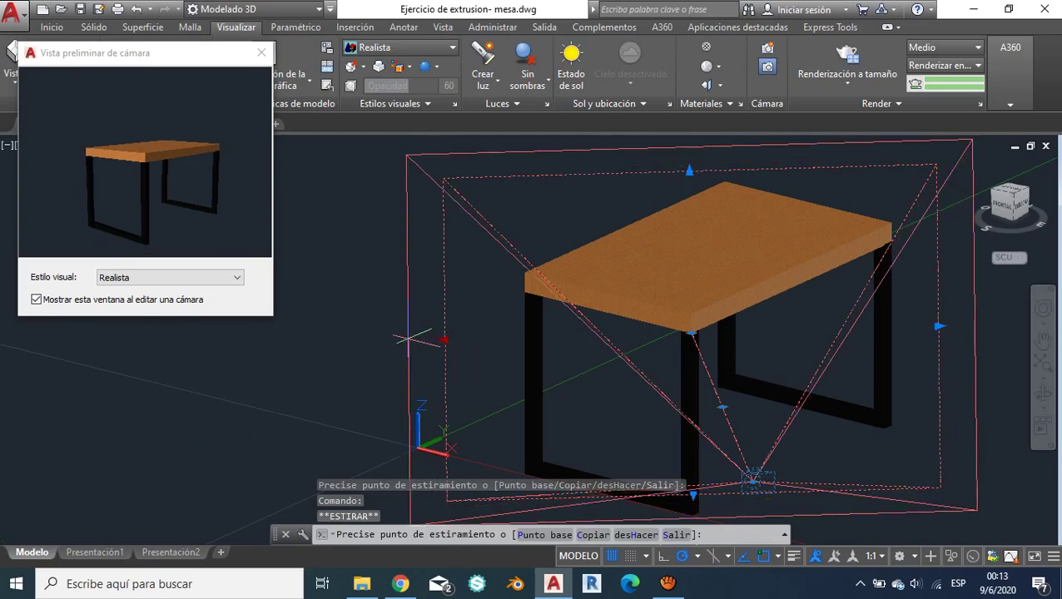
key("Escape")
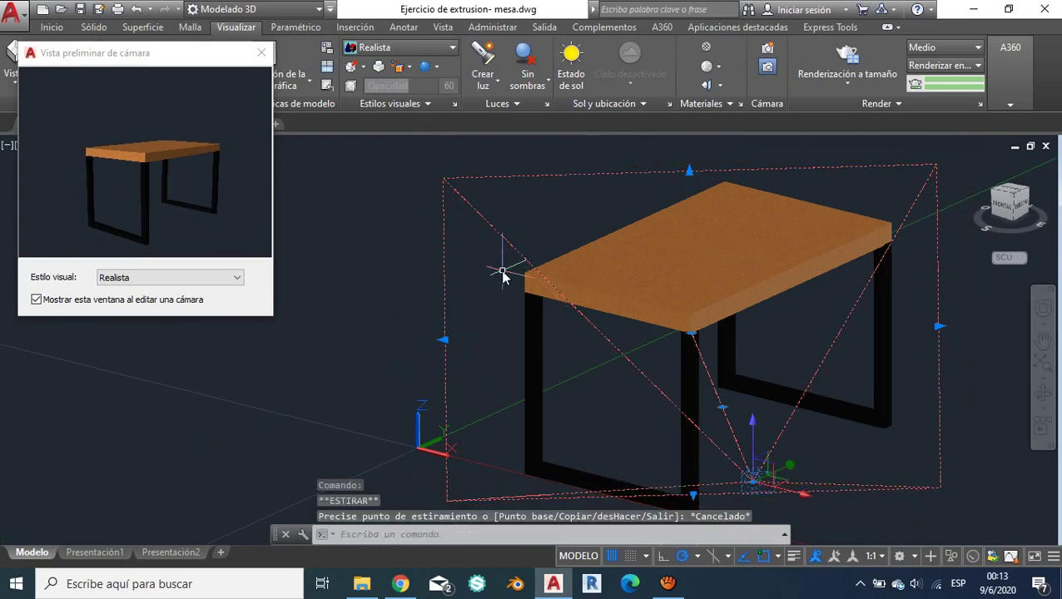
scroll(503, 275, "down", 3)
mouse_move(458, 268)
middle_mouse_down()
mouse_move(444, 284)
mouse_move(391, 268)
middle_mouse_up()
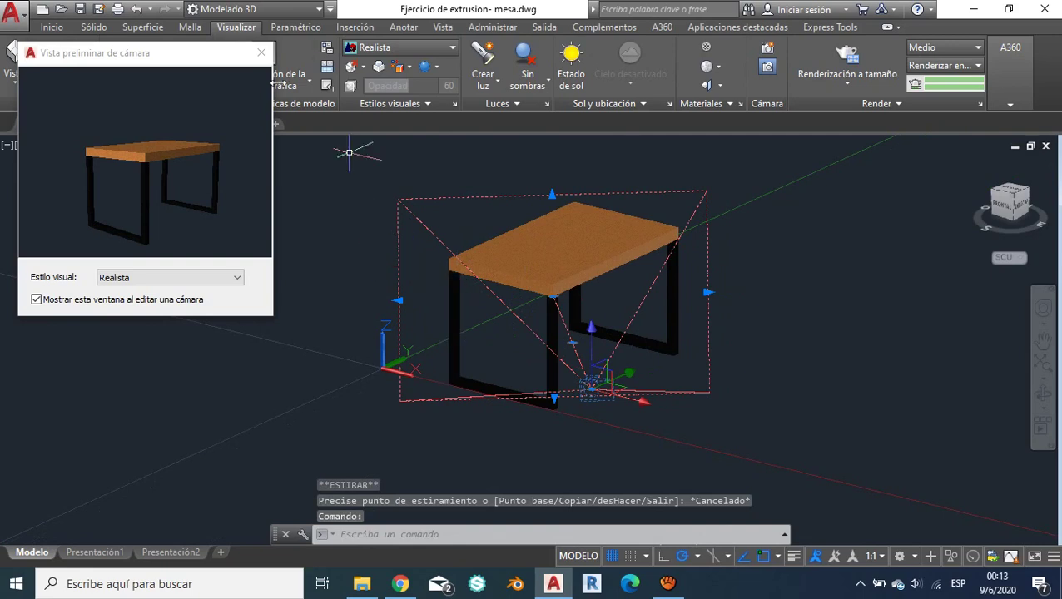
Turn sunlight on with default lighting disabled, giving exposure 8.8 and white balance 6500.
left_click(264, 53)
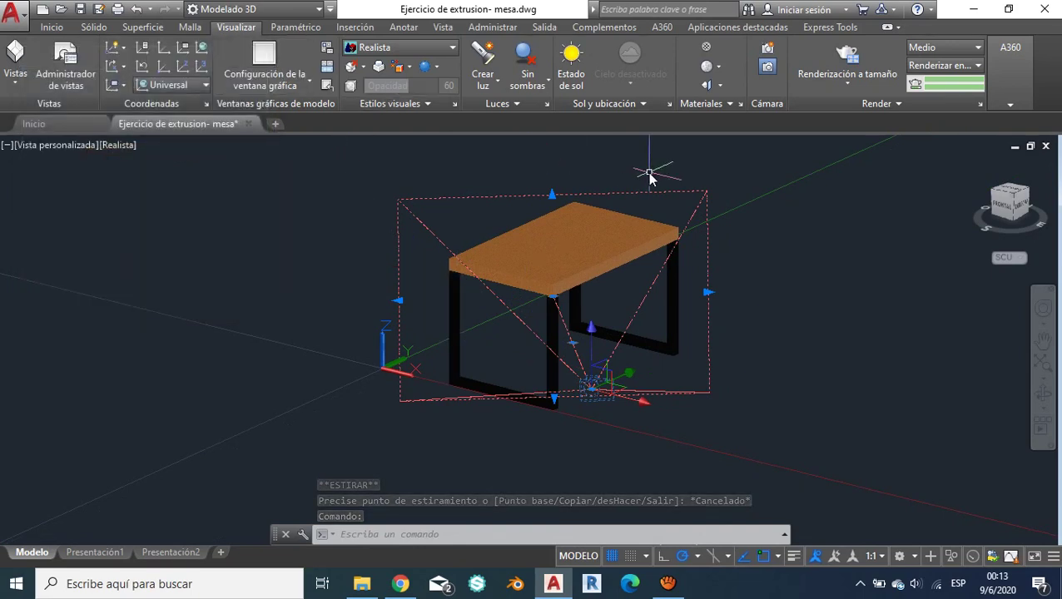
left_click(566, 82)
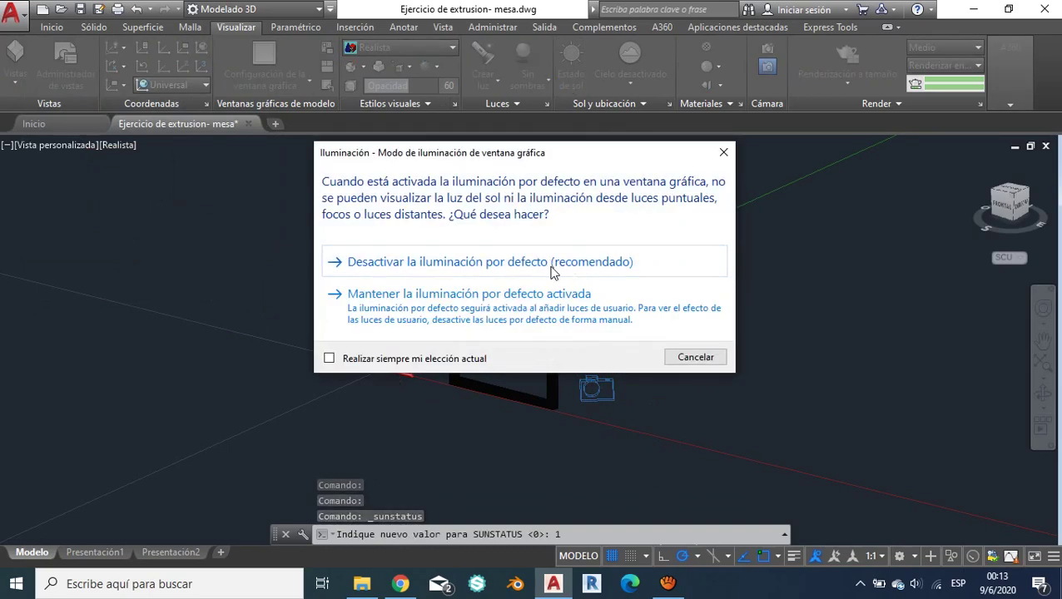
left_click(550, 266)
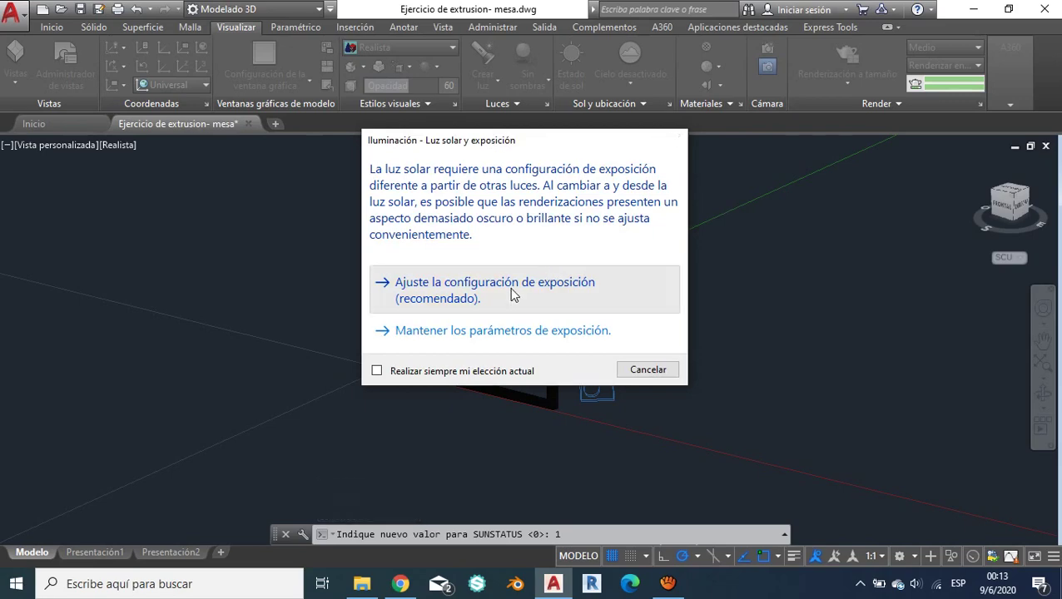
left_click(513, 293)
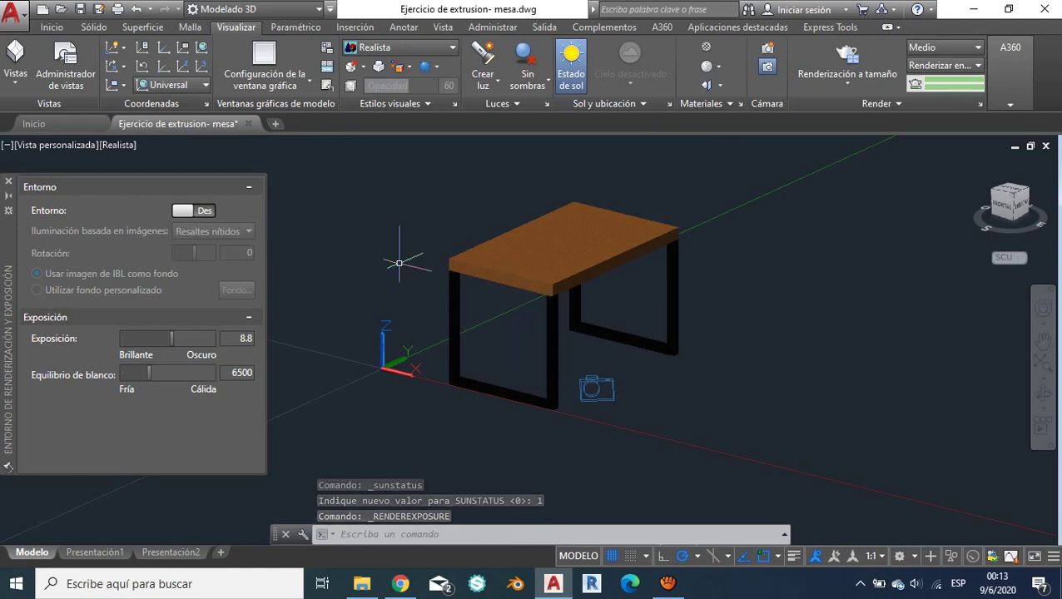
Enable the environment with Luz suave image-based lighting at exposure 7.3, then close the palette.
left_click(181, 213)
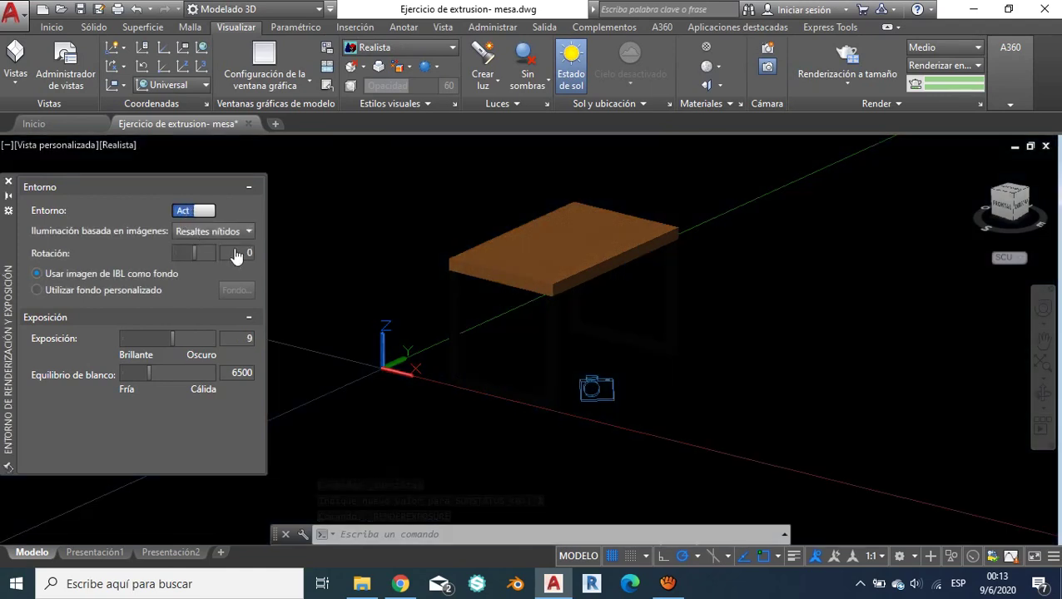
left_click(212, 231)
left_click(221, 405)
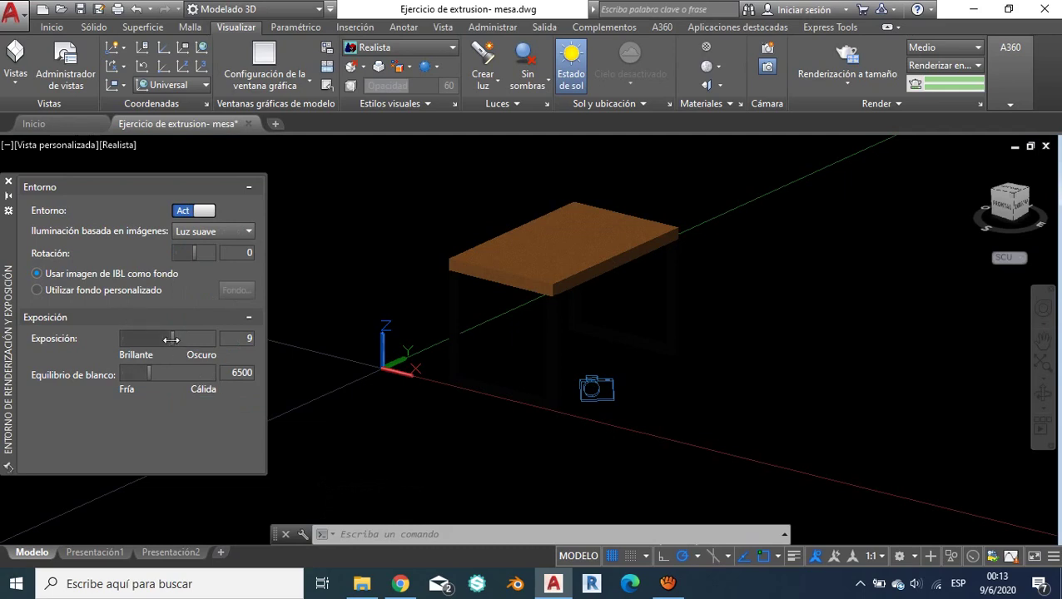
left_click_drag(171, 339, 166, 339)
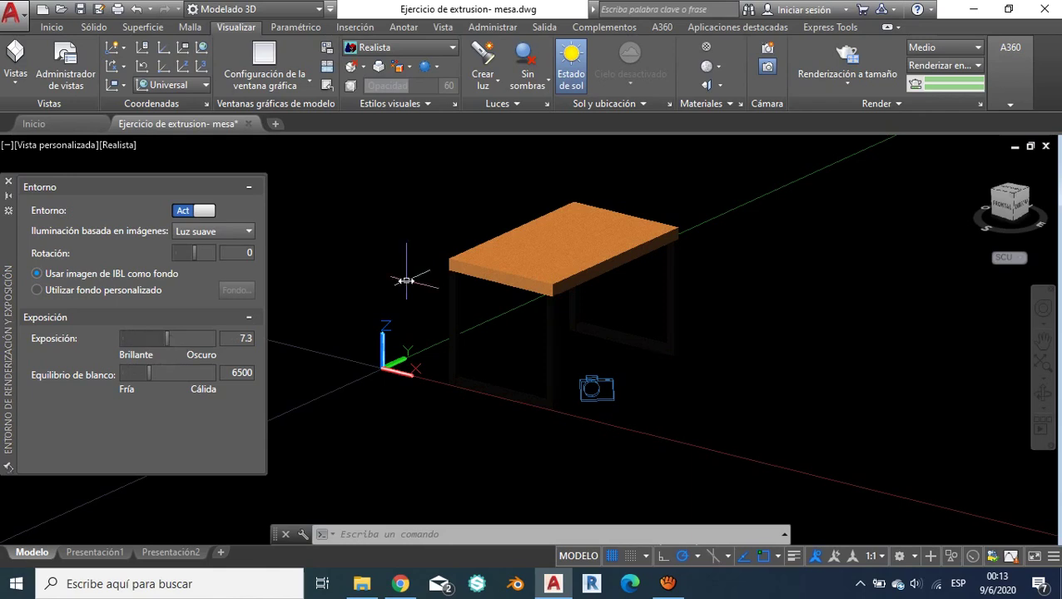
left_click(8, 183)
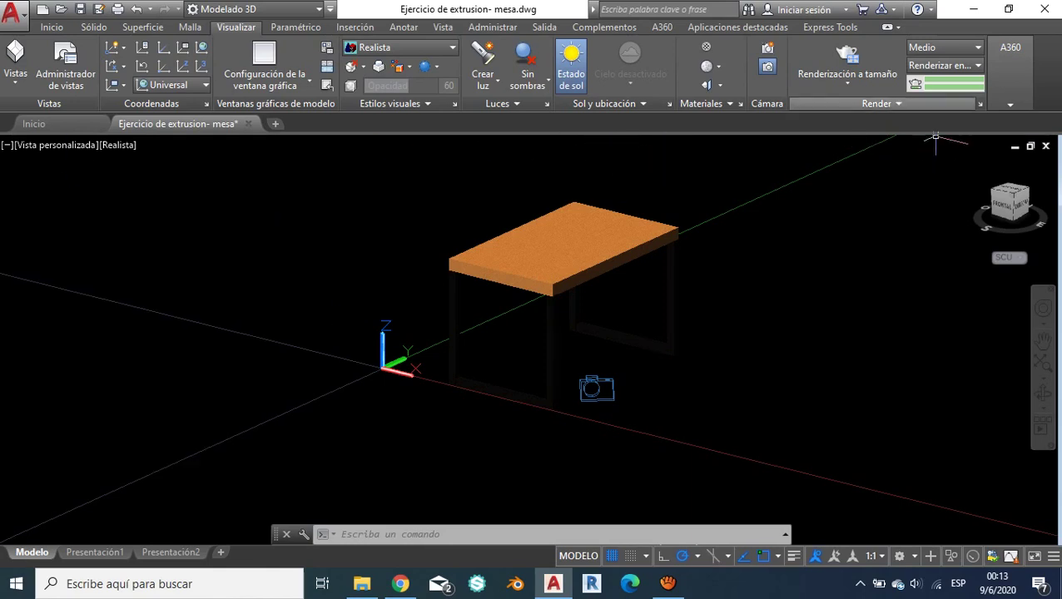
Check the render output settings (Medio quality) and switch the viewport to Cámara1.
left_click(930, 67)
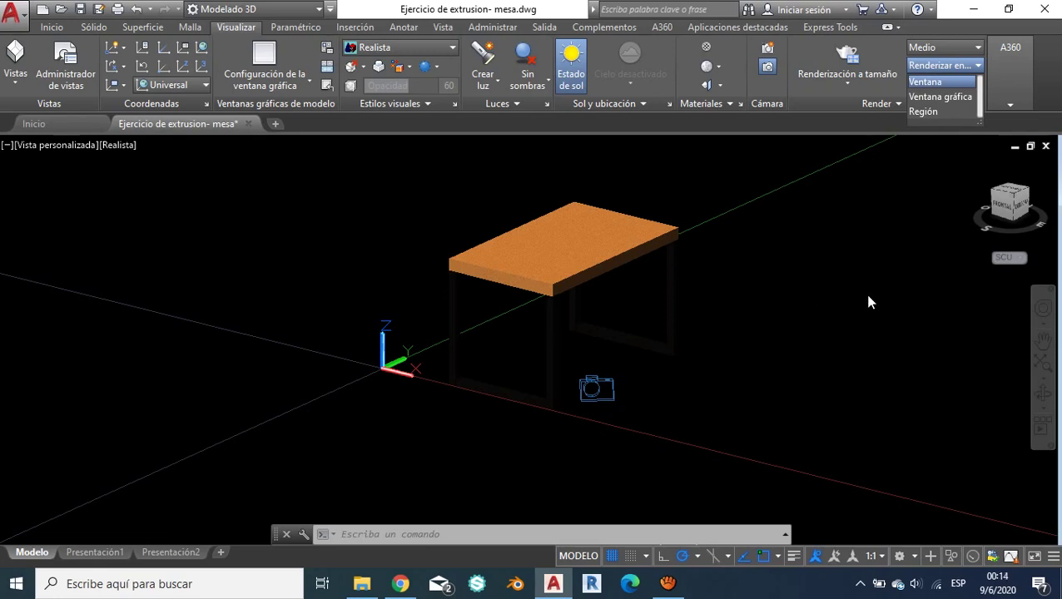
left_click(15, 83)
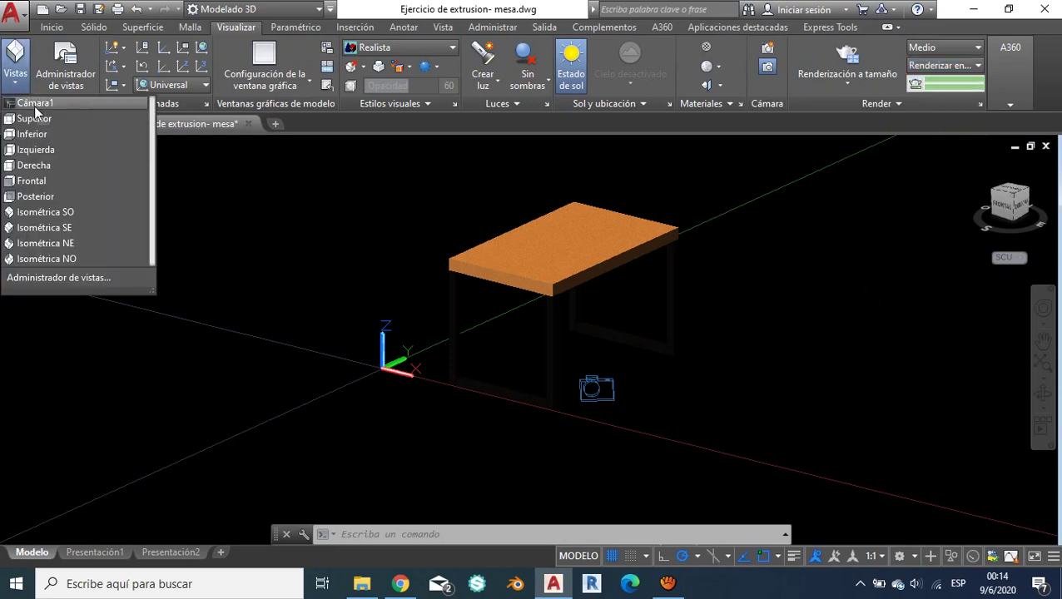
left_click(35, 106)
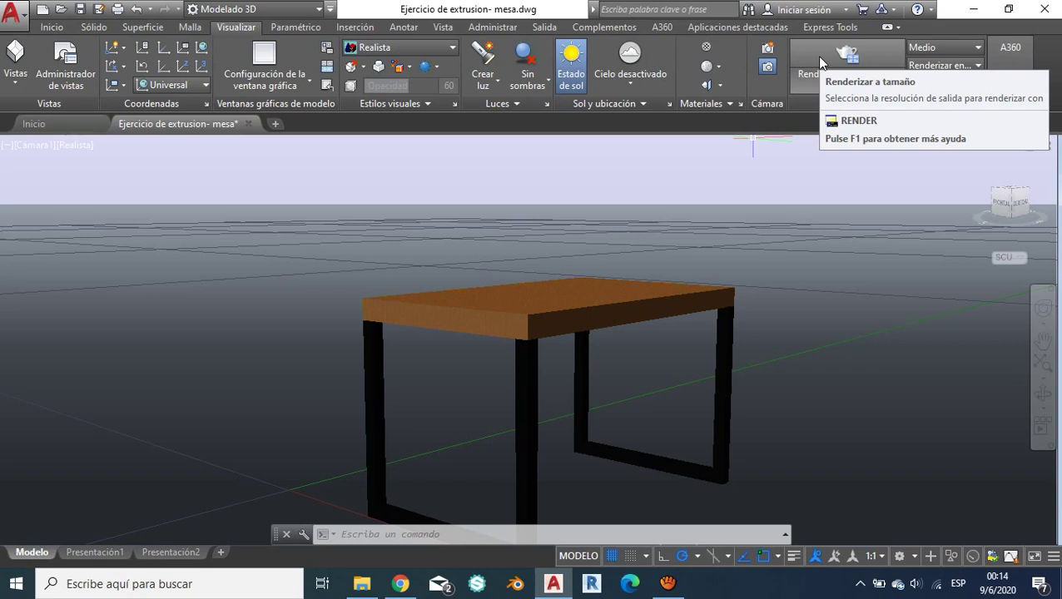
Render the Cámara1 view at Medio quality and close the too-dark result.
left_click(819, 59)
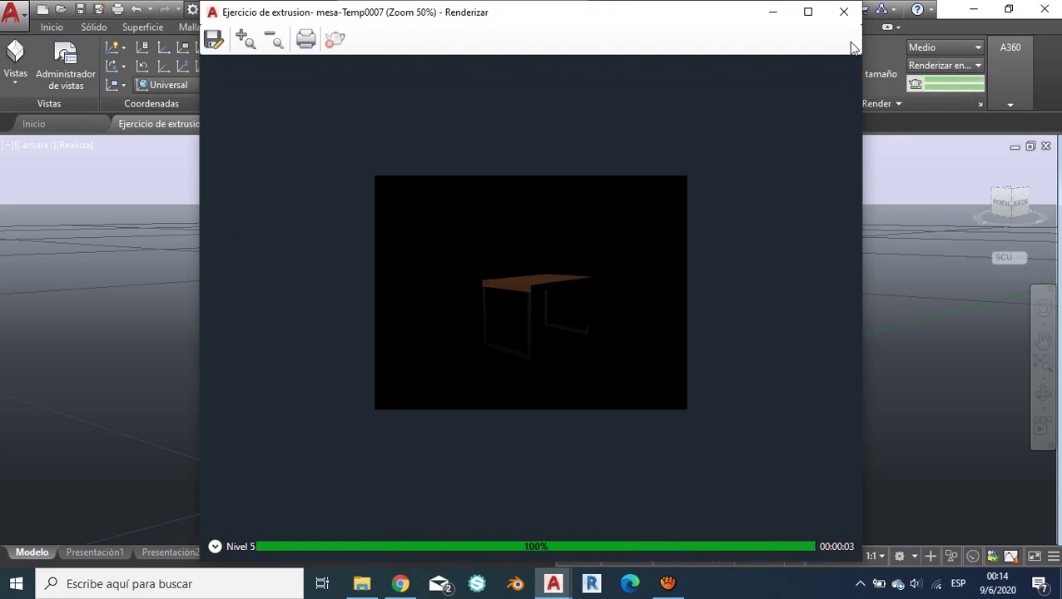
left_click(844, 12)
Toggle sunlight back on, re-enable Luz suave environment lighting, and render Cámara1 again.
left_click(573, 81)
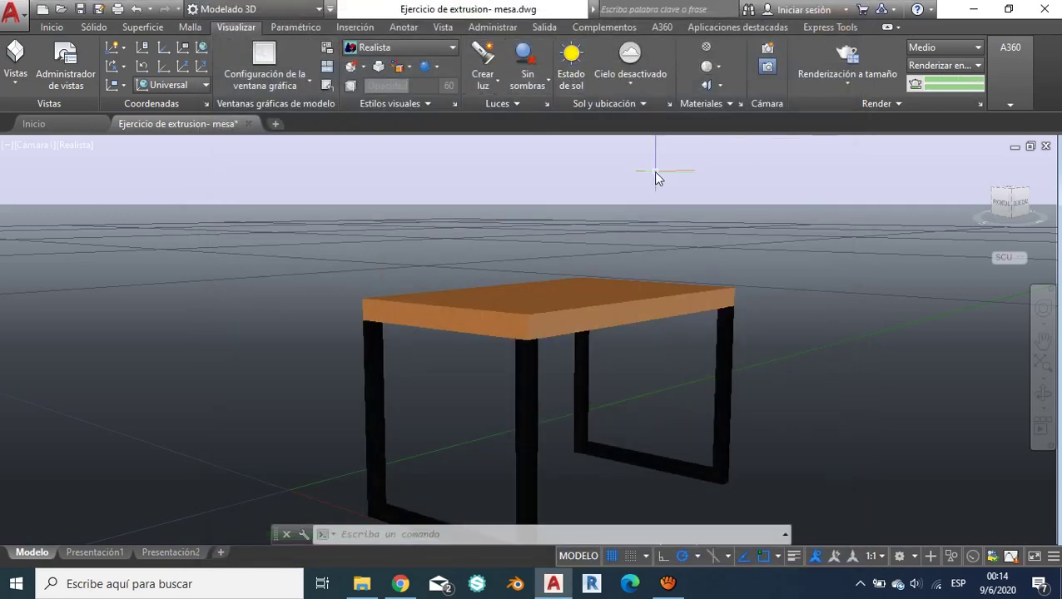
left_click(573, 75)
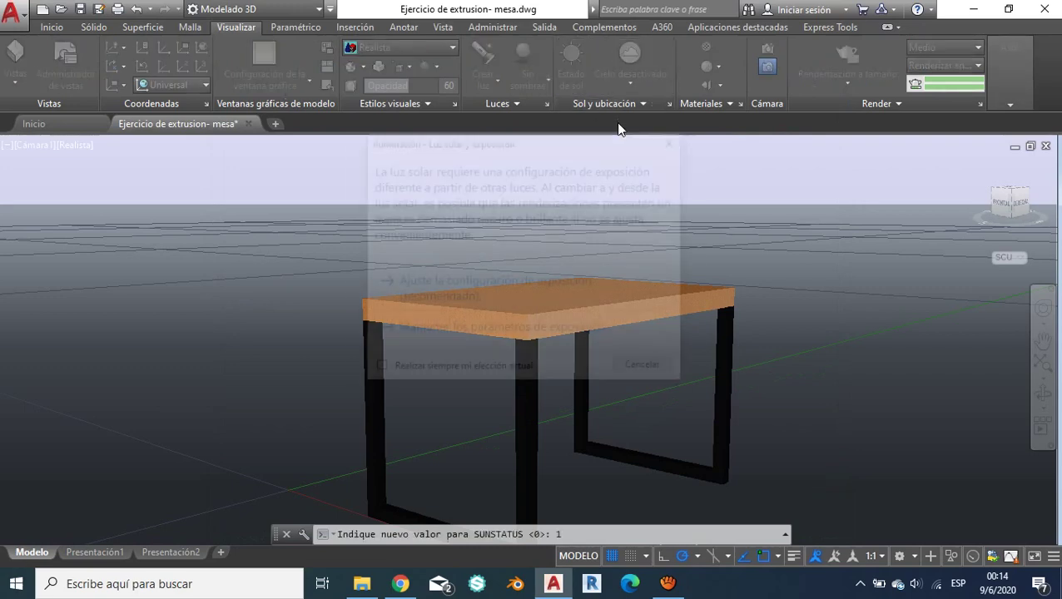
left_click(568, 280)
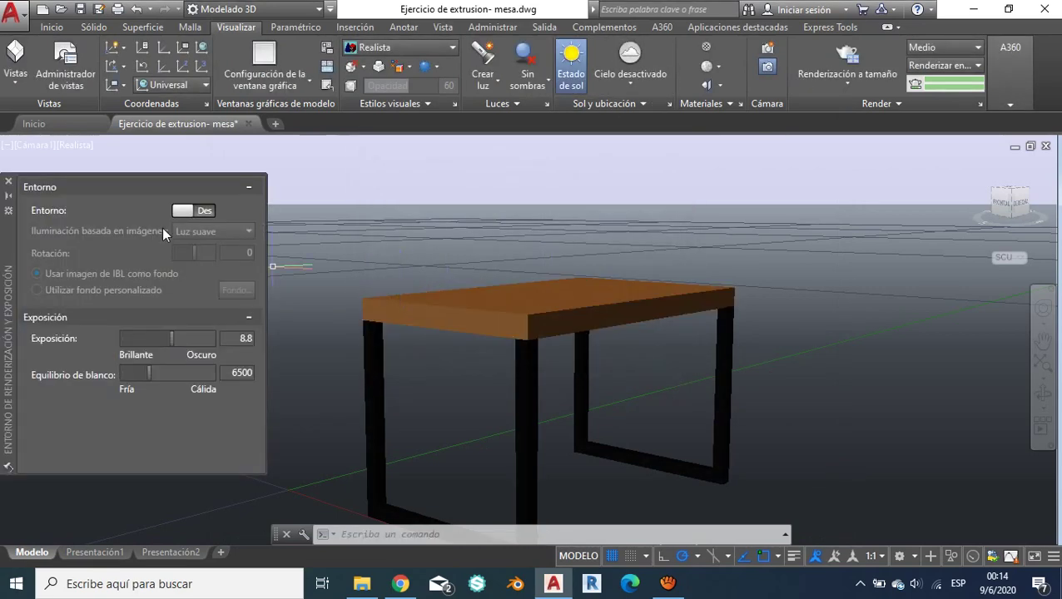
left_click(189, 210)
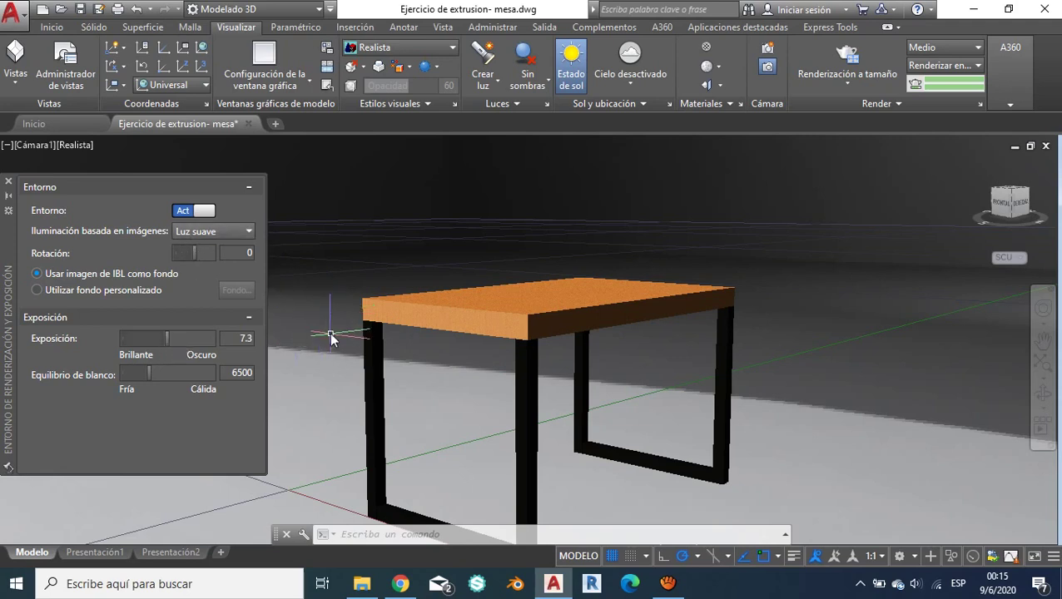
left_click(10, 182)
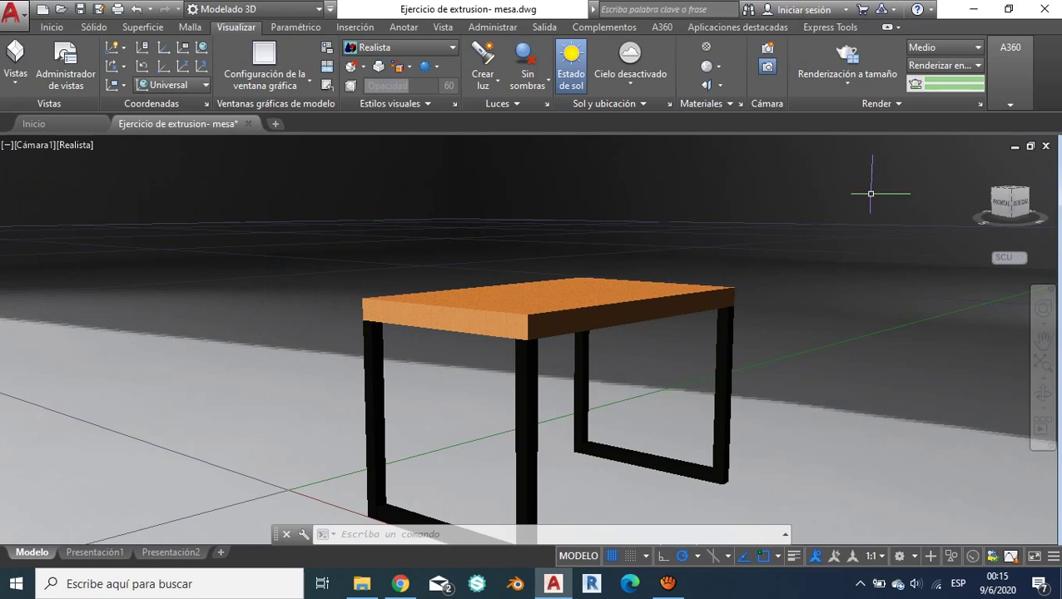
left_click(855, 63)
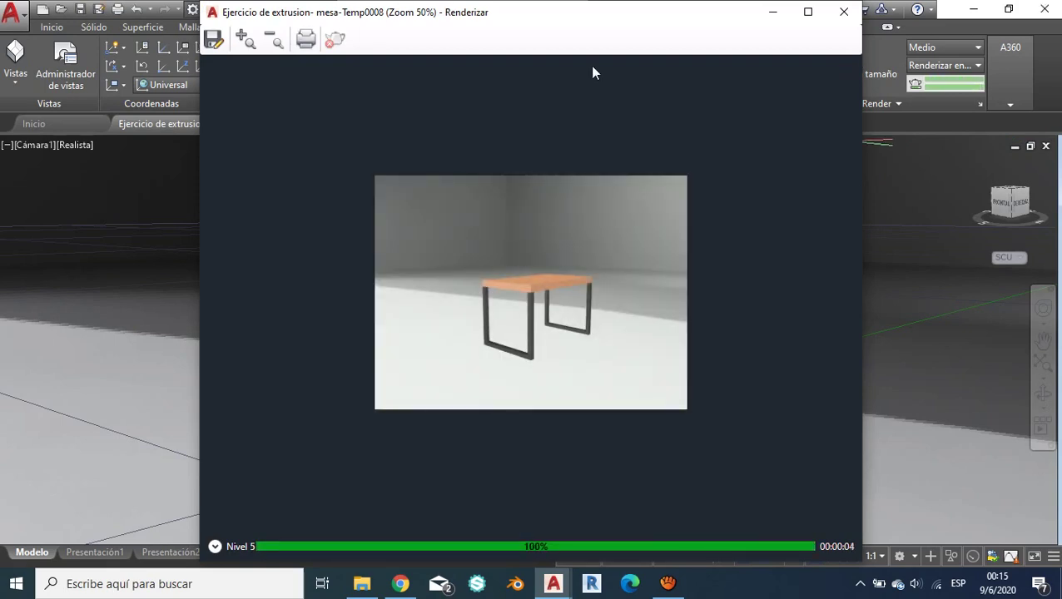
Zoom and pan over the finished wooden-table render, then close the Renderizar window.
scroll(596, 279, "up", 1)
scroll(596, 283, "up", 1)
scroll(597, 284, "down", 1)
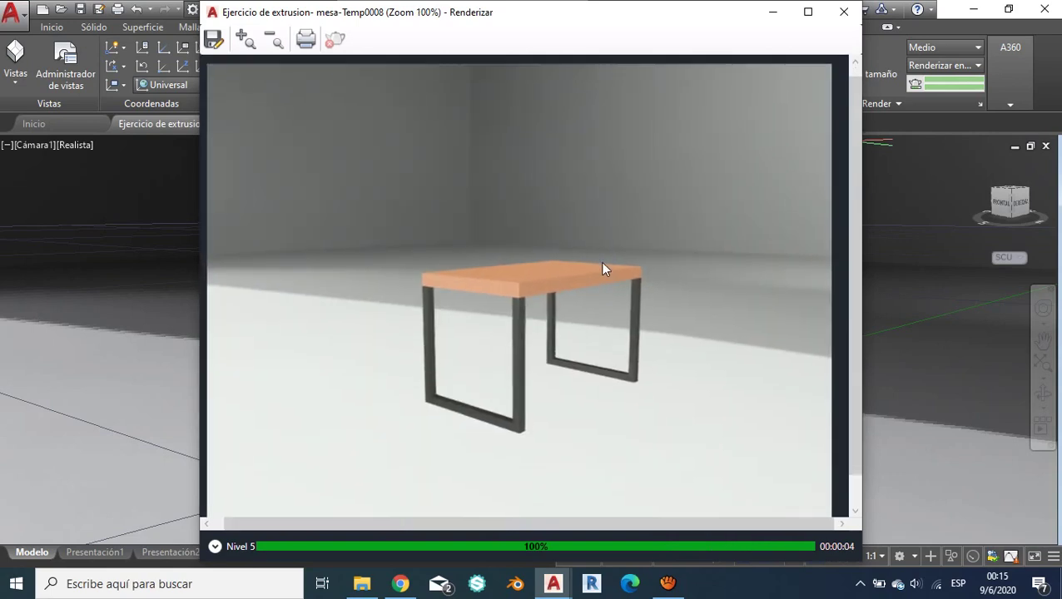
scroll(603, 268, "up", 1)
scroll(642, 209, "down", 1)
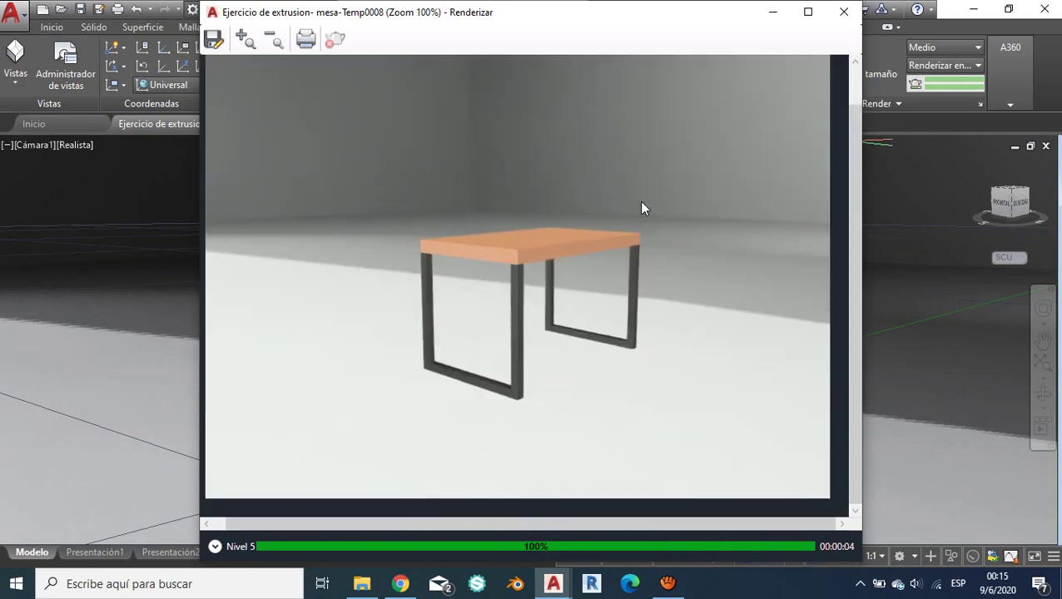
left_click_drag(641, 208, 663, 187)
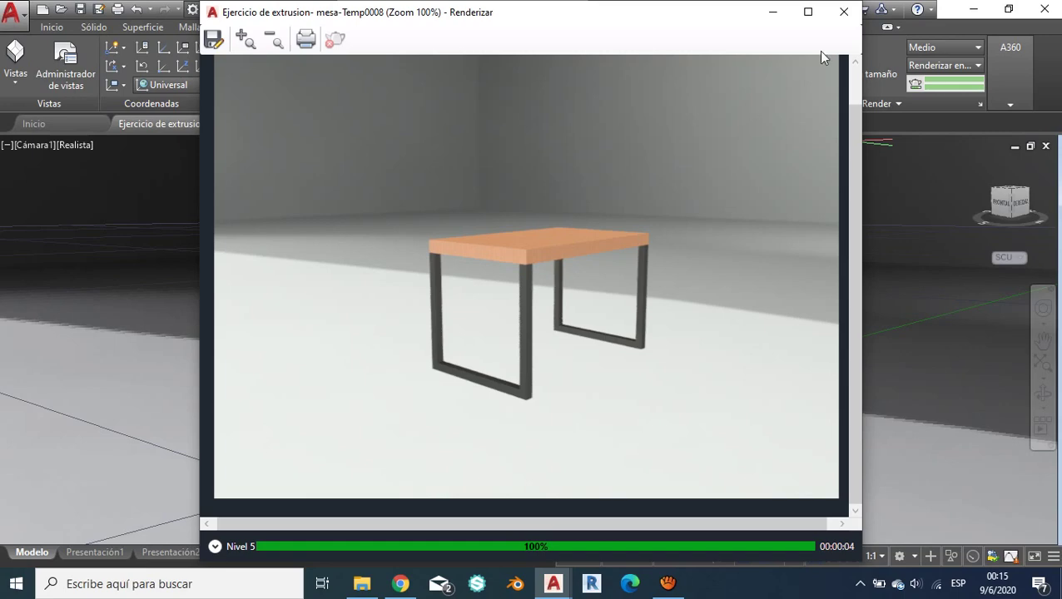
left_click(843, 12)
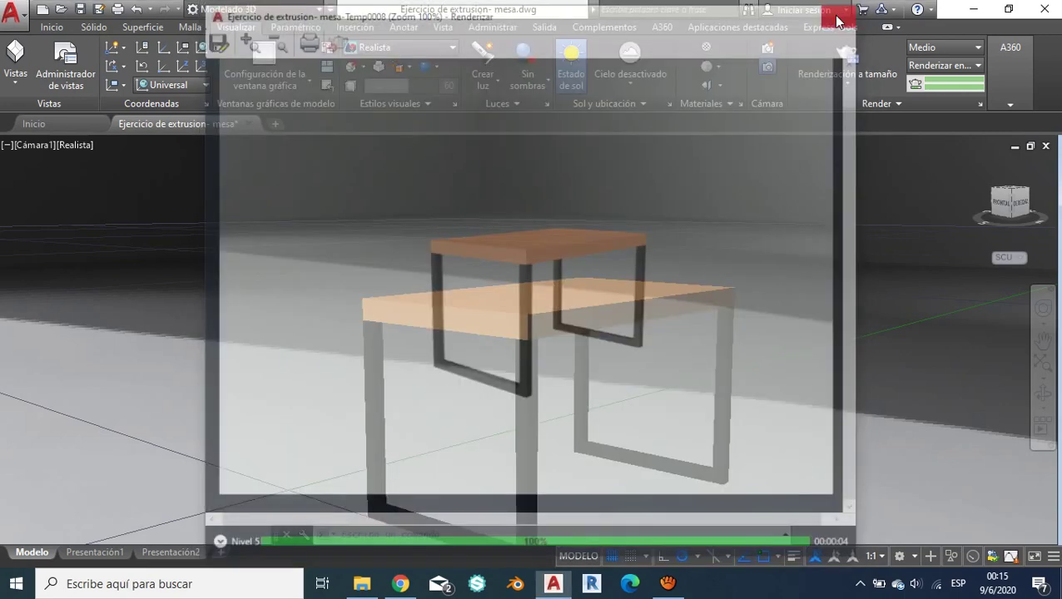